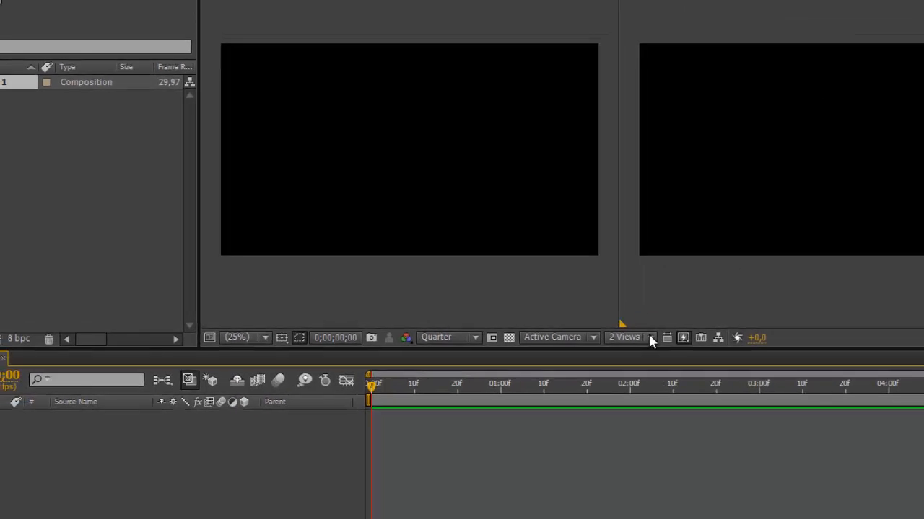
# Step: Add the text EP to the composition and move it to the middle of the frame
pyautogui.click(639, 357)
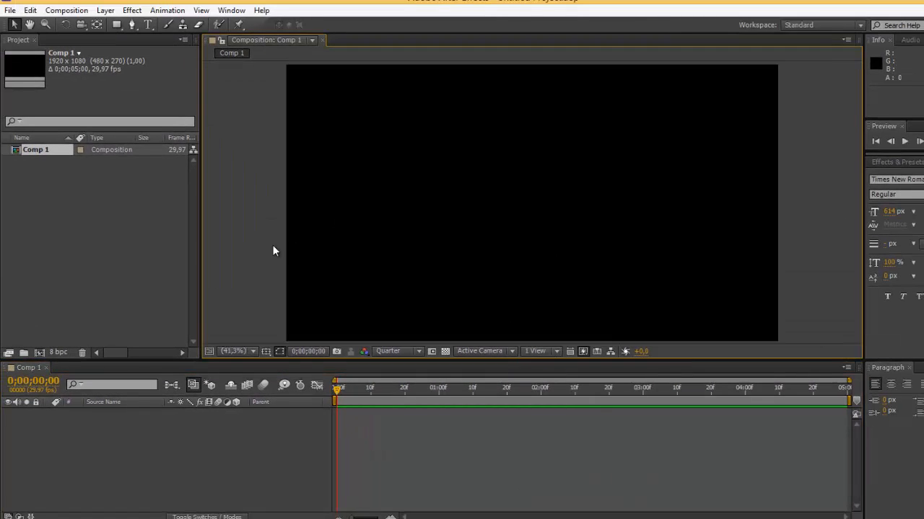
pyautogui.click(148, 24)
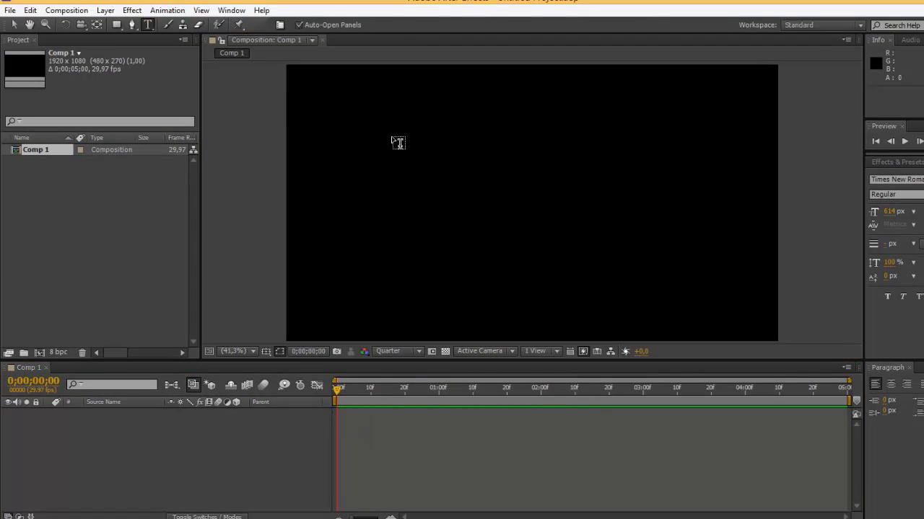
pyautogui.click(396, 141)
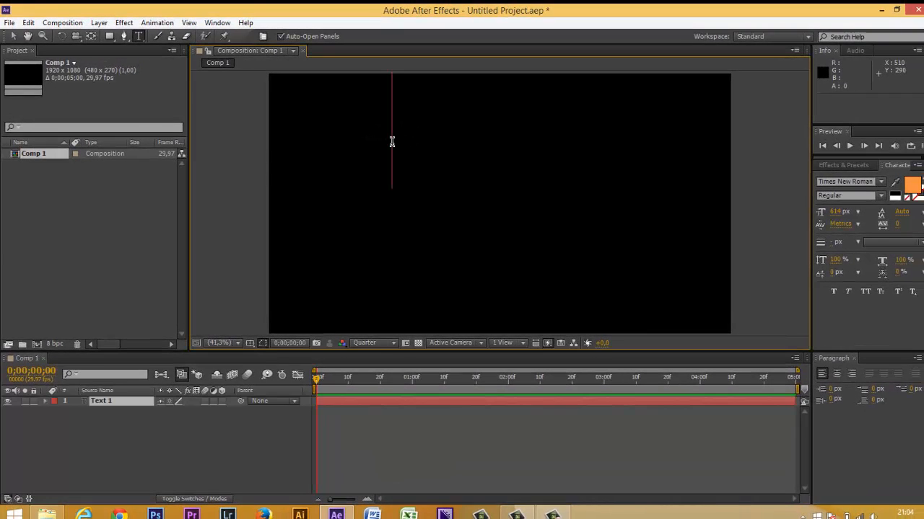
pyautogui.write('EP')
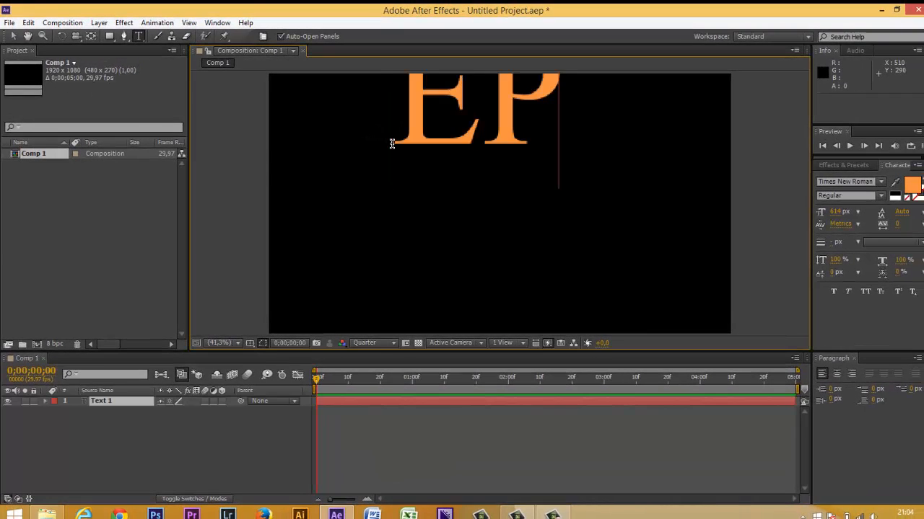
pyautogui.click(14, 37)
pyautogui.moveTo(417, 141); pyautogui.dragTo(441, 238)
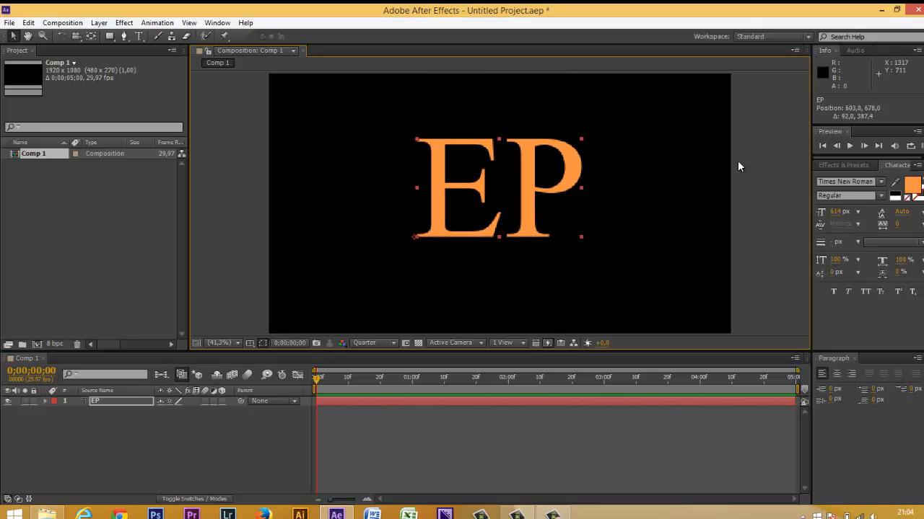
# Step: Recolour the EP text to a pale yellow
pyautogui.click(912, 185)
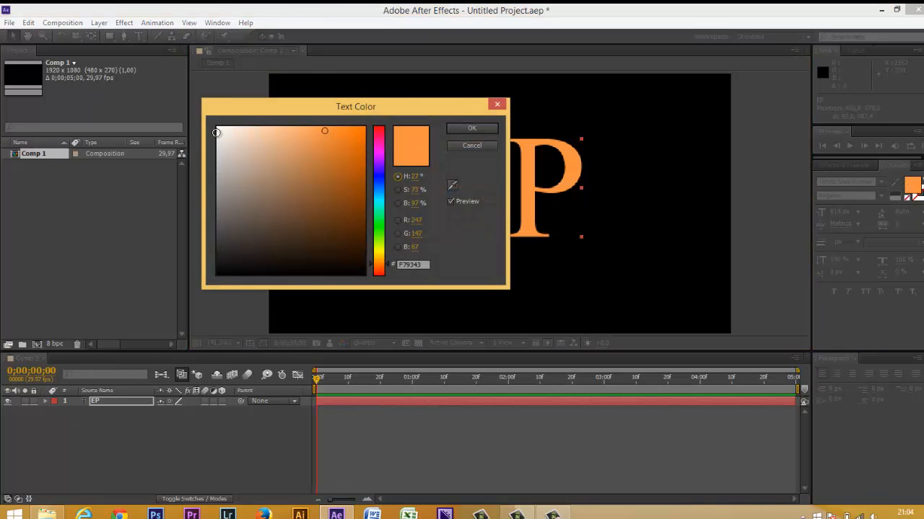
pyautogui.moveTo(239, 130); pyautogui.dragTo(235, 131)
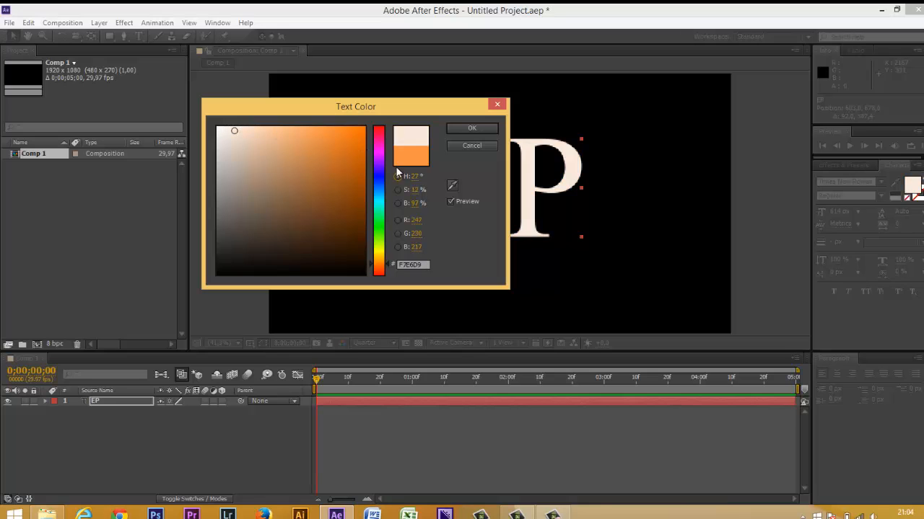
pyautogui.click(375, 250)
pyautogui.click(248, 129)
pyautogui.click(485, 130)
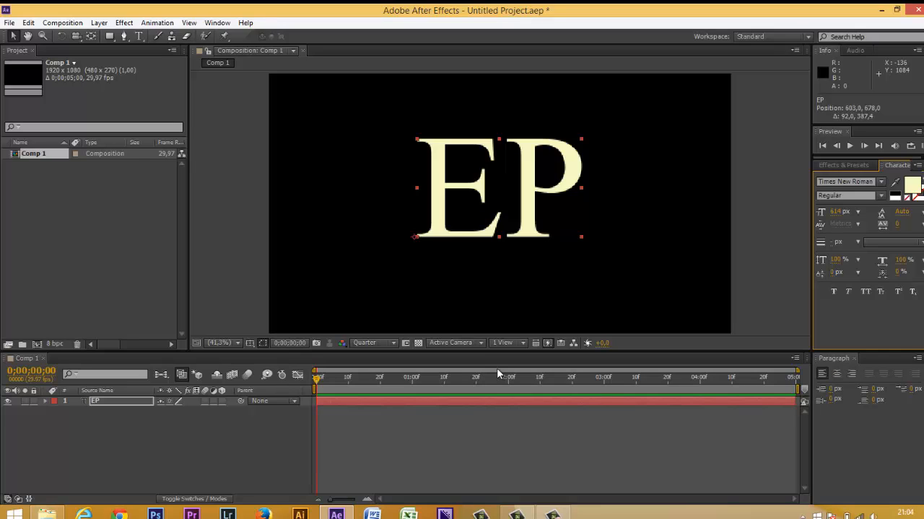
# Step: Turn the EP text layer into a 3D layer
pyautogui.click(320, 378)
pyautogui.click(314, 383)
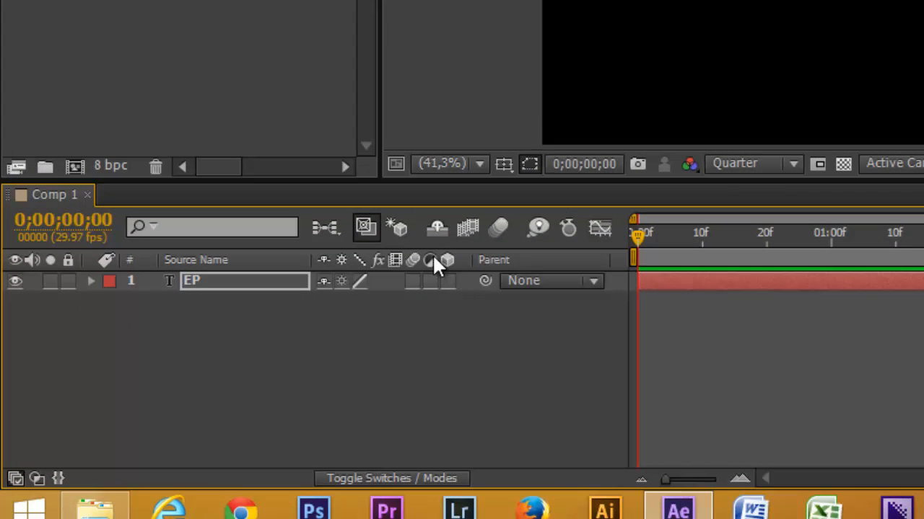
pyautogui.click(413, 478)
pyautogui.click(413, 479)
pyautogui.click(408, 296)
pyautogui.click(448, 281)
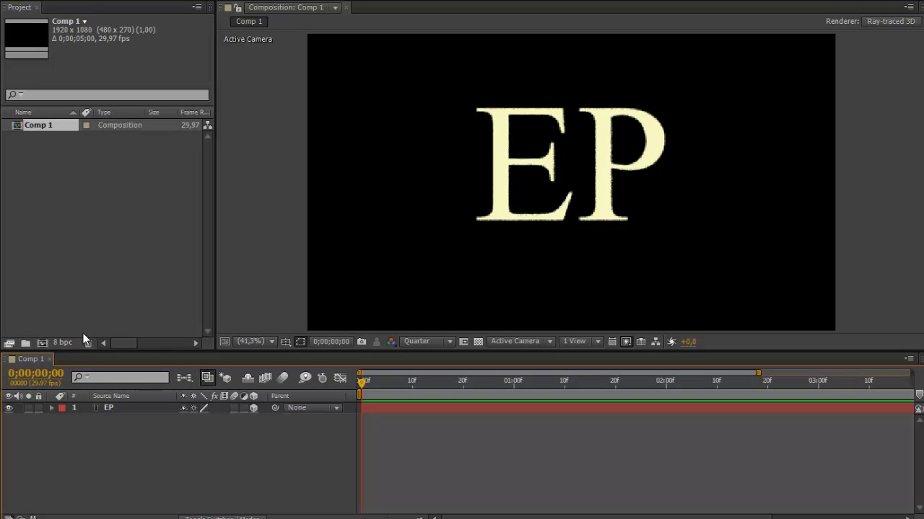
# Step: Reveal the rotation properties of the EP text layer
pyautogui.click(106, 409)
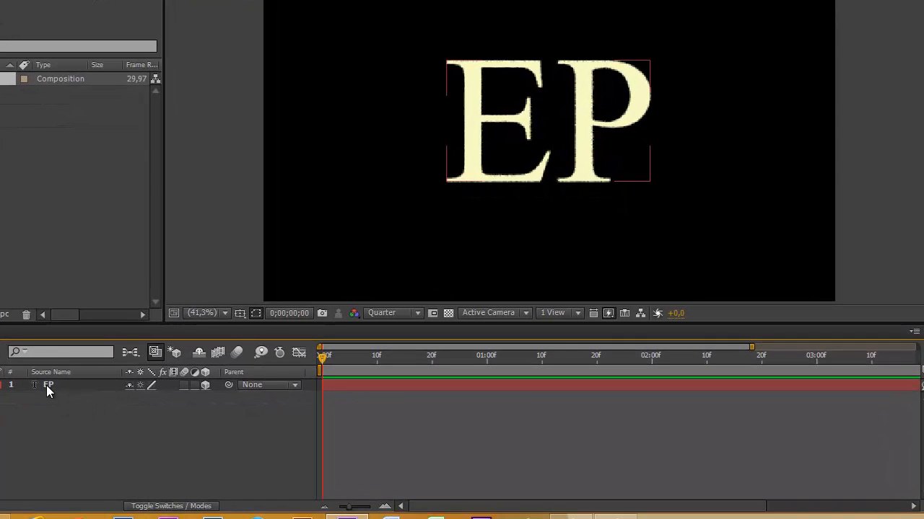
pyautogui.click(46, 385)
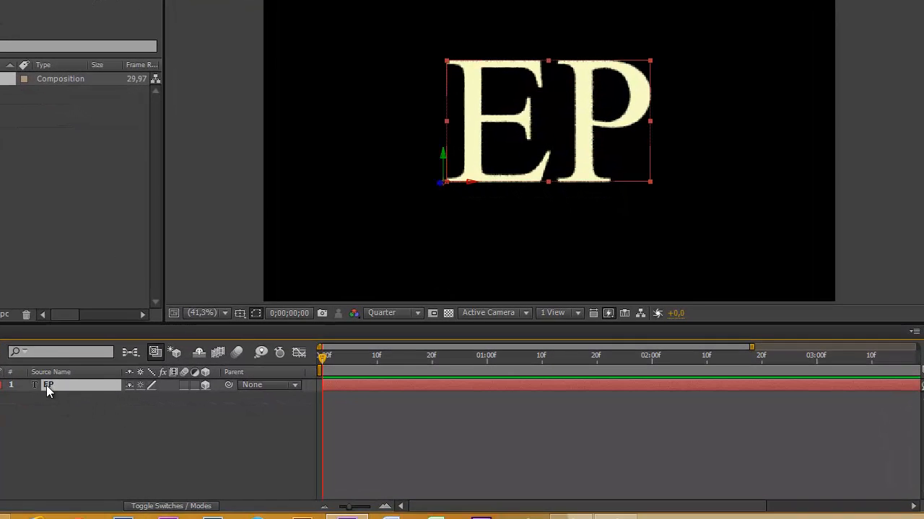
pyautogui.press('r')
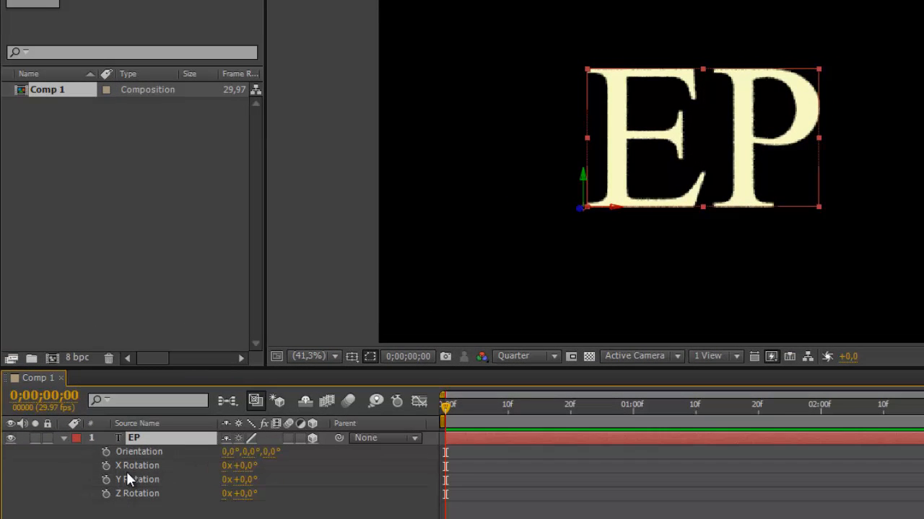
pyautogui.click(137, 509)
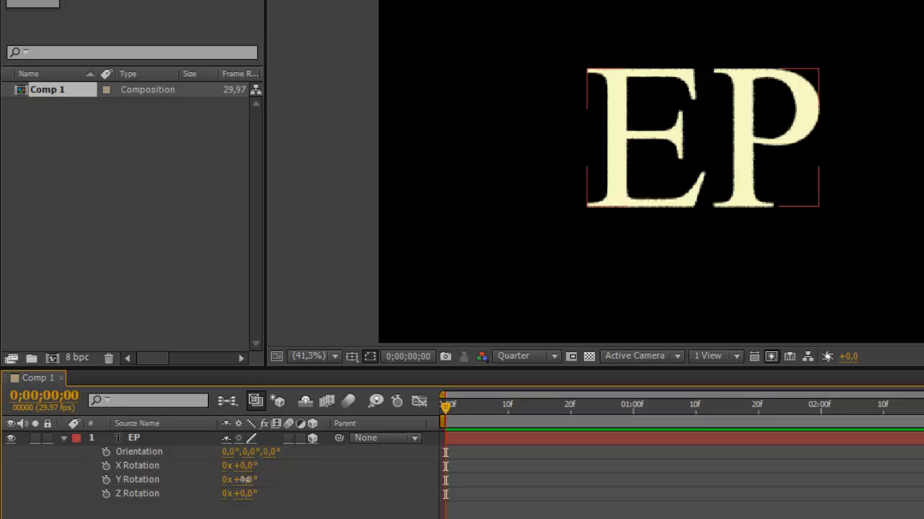
# Step: Try a Y Rotation of 50° on the EP text layer and undo it
pyautogui.moveTo(245, 479)
pyautogui.mouseDown()
pyautogui.moveTo(305, 468)
pyautogui.moveTo(268, 468)
pyautogui.mouseUp()
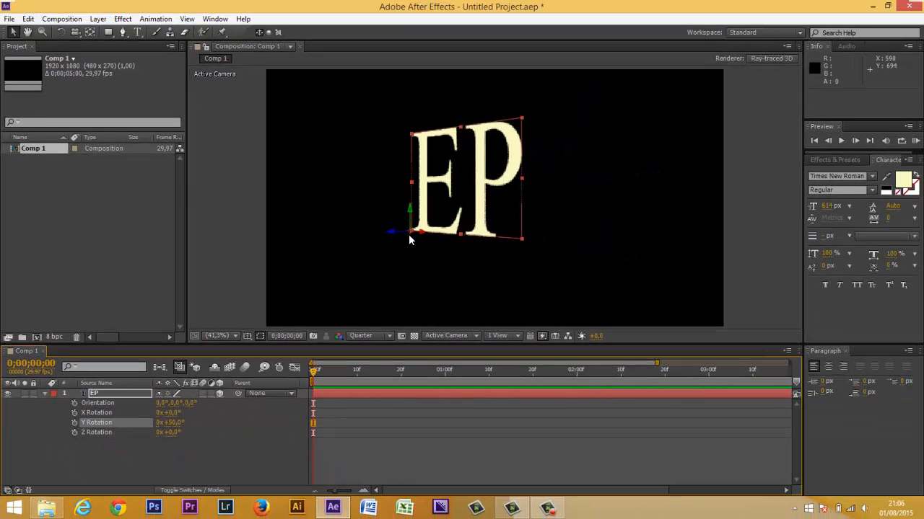
pyautogui.hotkey('ctrl', 'z')
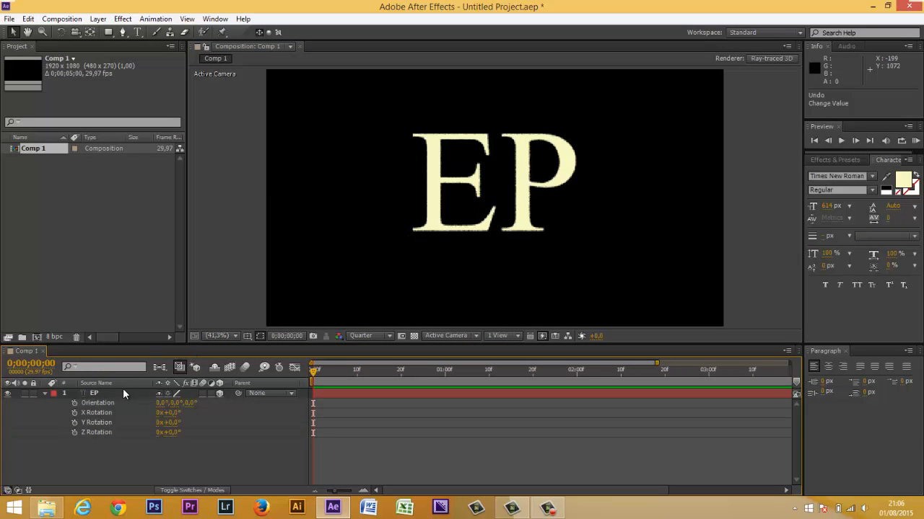
# Step: Move the EP layer's anchor point from the text's corner to the middle of its bottom edge with the Pan Behind tool
pyautogui.click(97, 393)
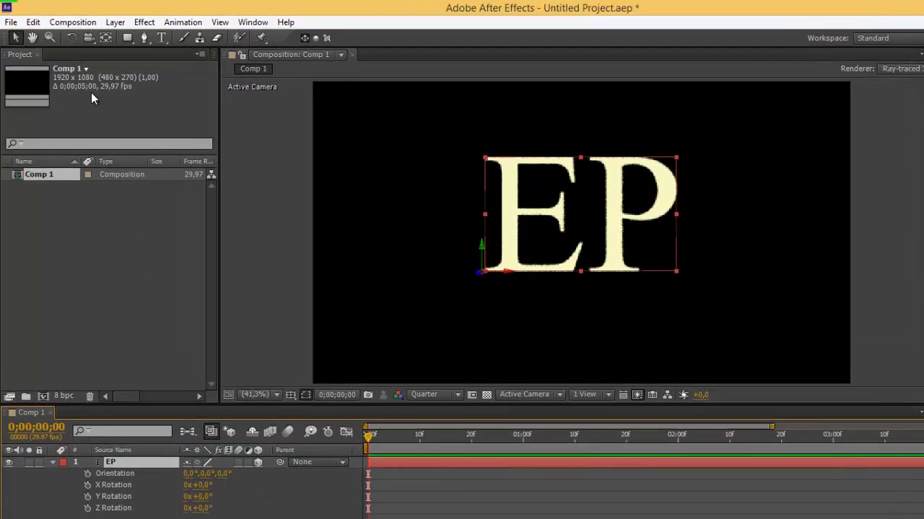
pyautogui.click(105, 38)
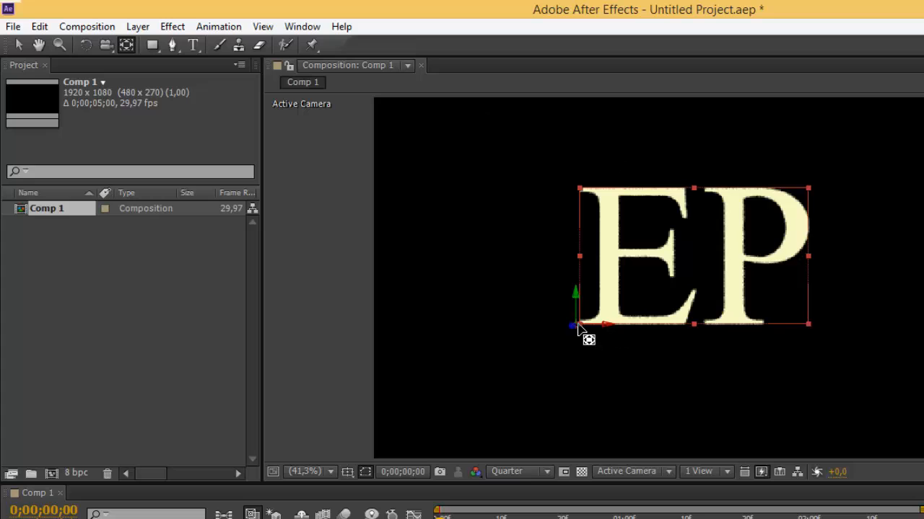
pyautogui.moveTo(577, 326); pyautogui.dragTo(698, 325)
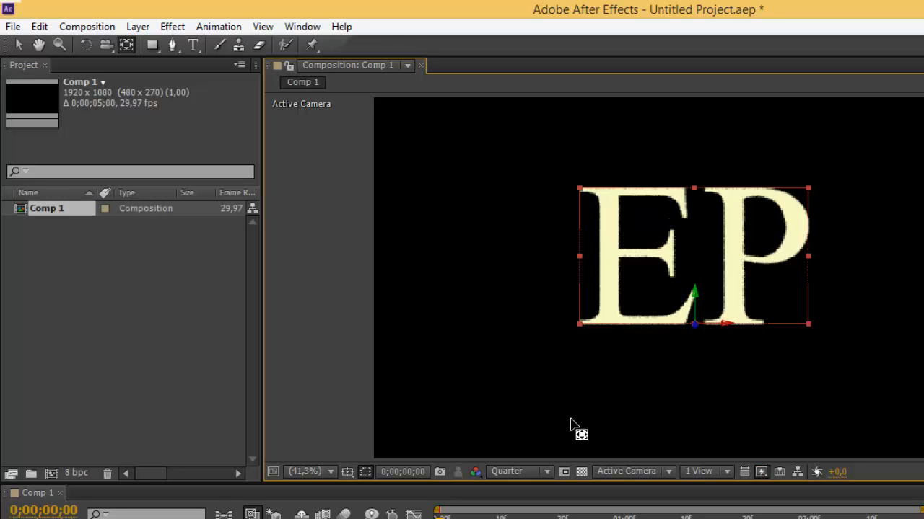
# Step: Start animating the EP layer's Y Rotation with a keyframe at 0;00;00;10
pyautogui.press('r')
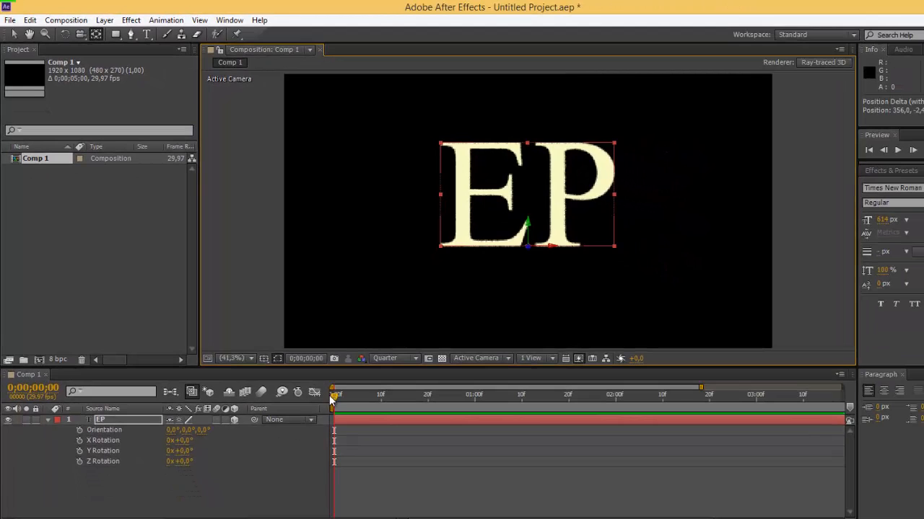
pyautogui.moveTo(331, 397); pyautogui.dragTo(381, 401)
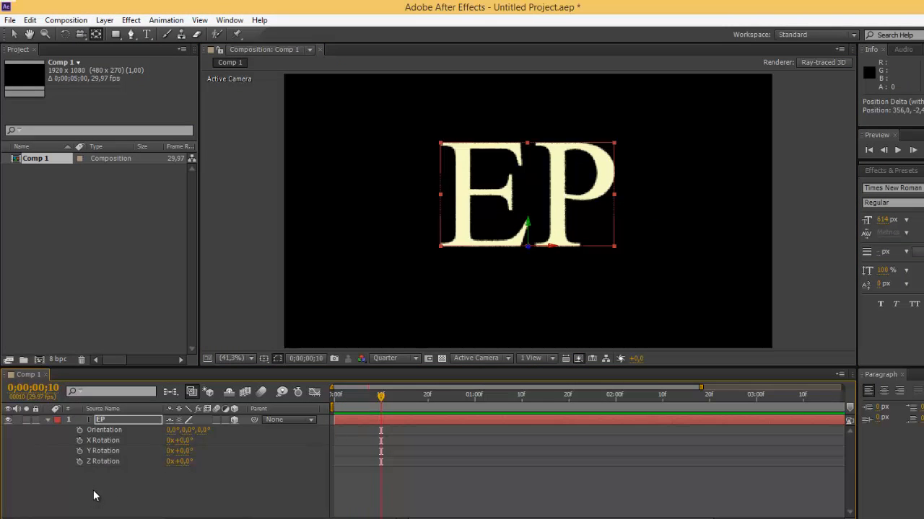
pyautogui.click(79, 451)
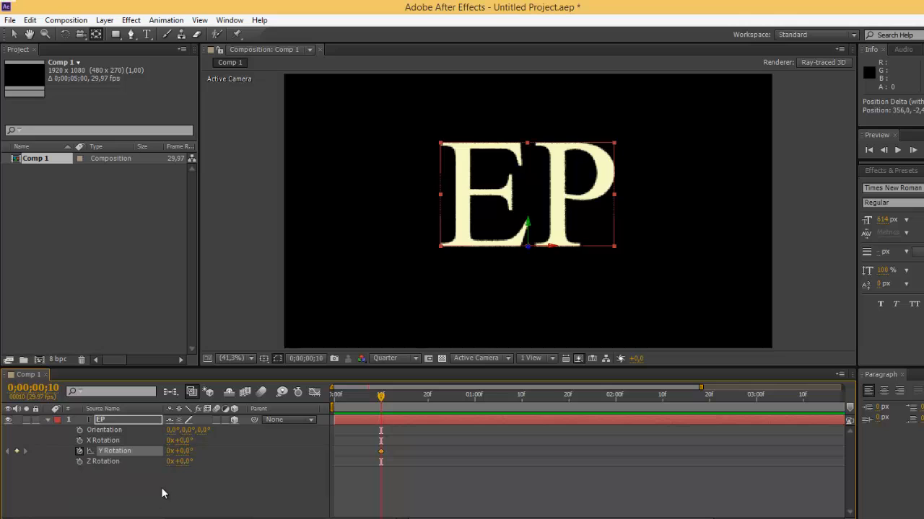
# Step: Set the EP layer's Y Rotation to one full revolution (1x +0,0°) at 0;00;04;26
pyautogui.moveTo(382, 397); pyautogui.dragTo(819, 416)
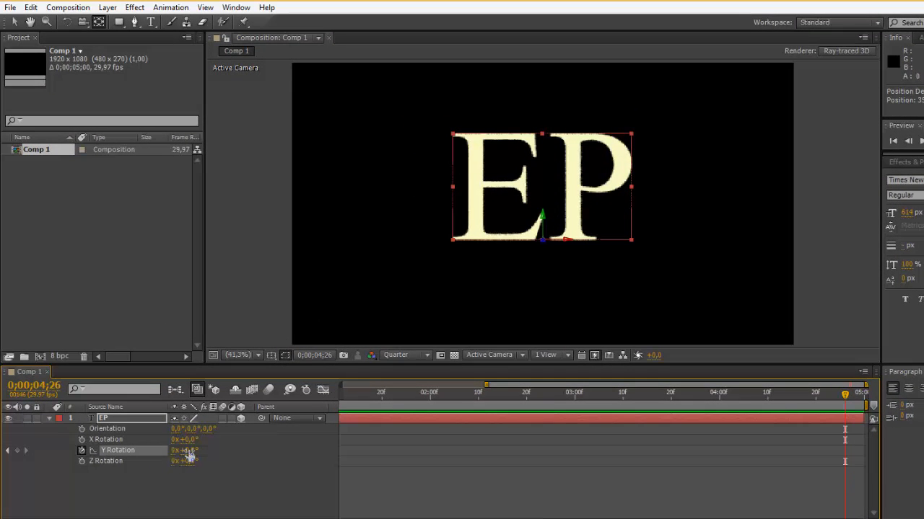
pyautogui.click(173, 450)
pyautogui.write('1')
# Step: Shift the final Y Rotation keyframe to 0;00;04;21
pyautogui.moveTo(486, 385); pyautogui.dragTo(342, 385)
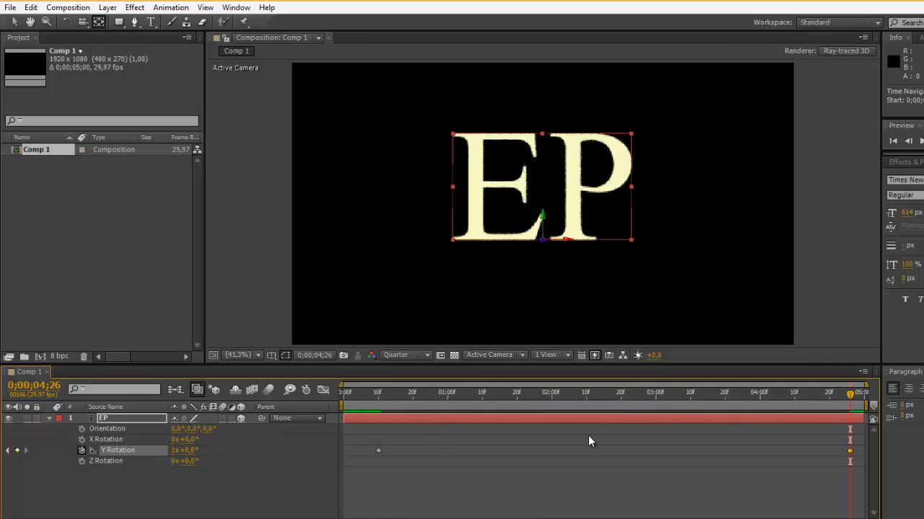
pyautogui.click(379, 451)
pyautogui.moveTo(850, 451); pyautogui.dragTo(835, 452)
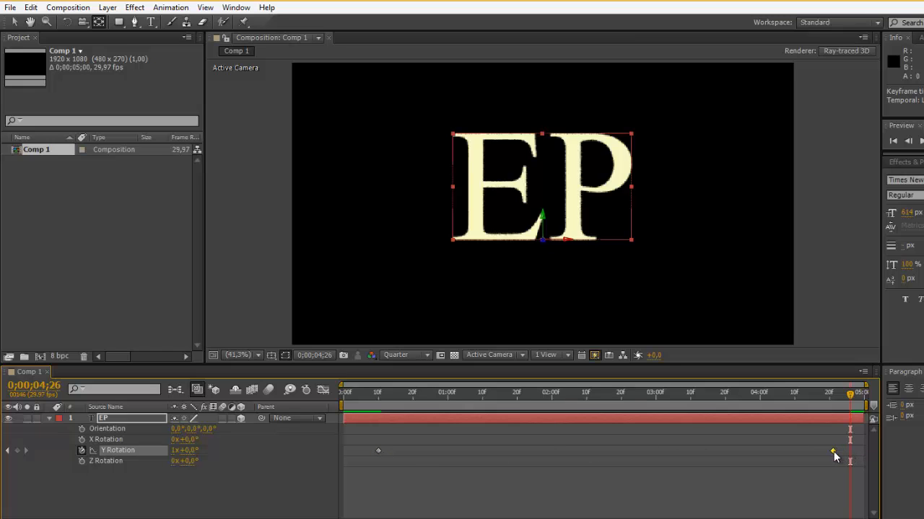
# Step: Examine the text's rotation from the start up to 0;00;01;09 and review the preview resolution options
pyautogui.moveTo(846, 391); pyautogui.dragTo(287, 419)
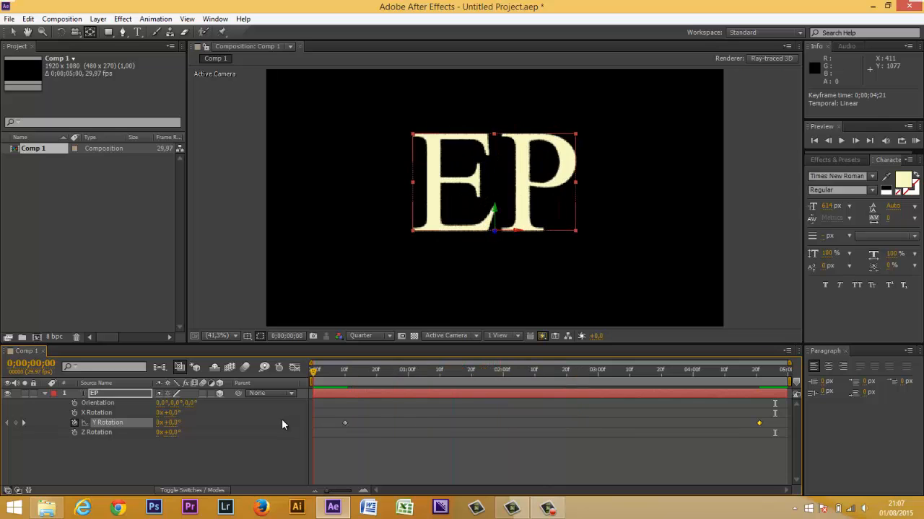
pyautogui.click(280, 419)
pyautogui.moveTo(384, 371); pyautogui.dragTo(437, 380)
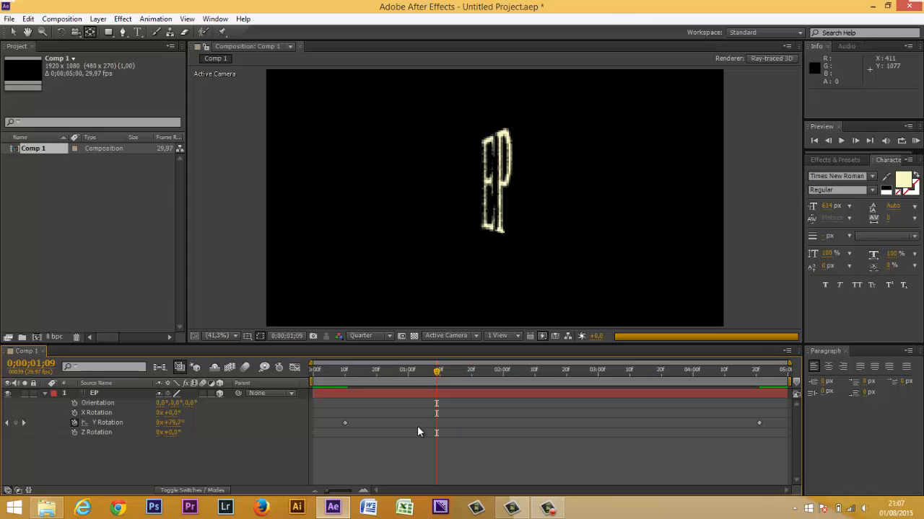
pyautogui.click(388, 336)
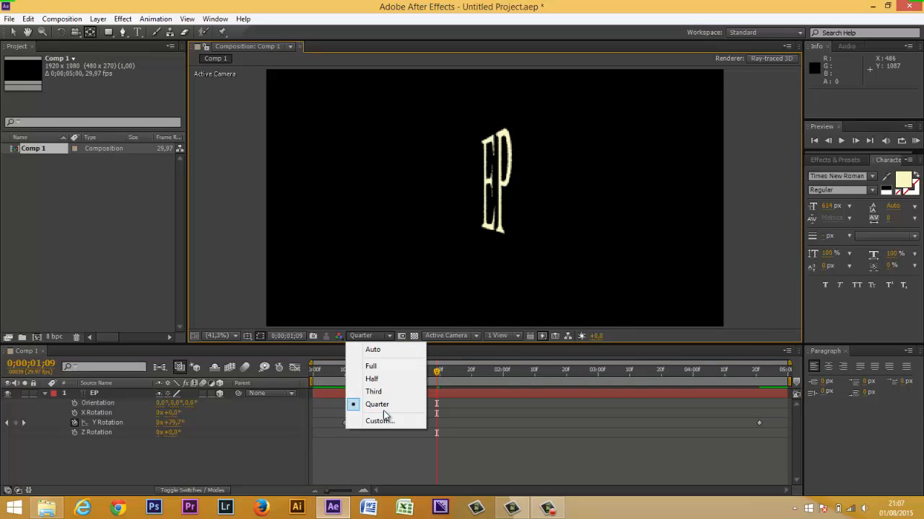
pyautogui.click(371, 337)
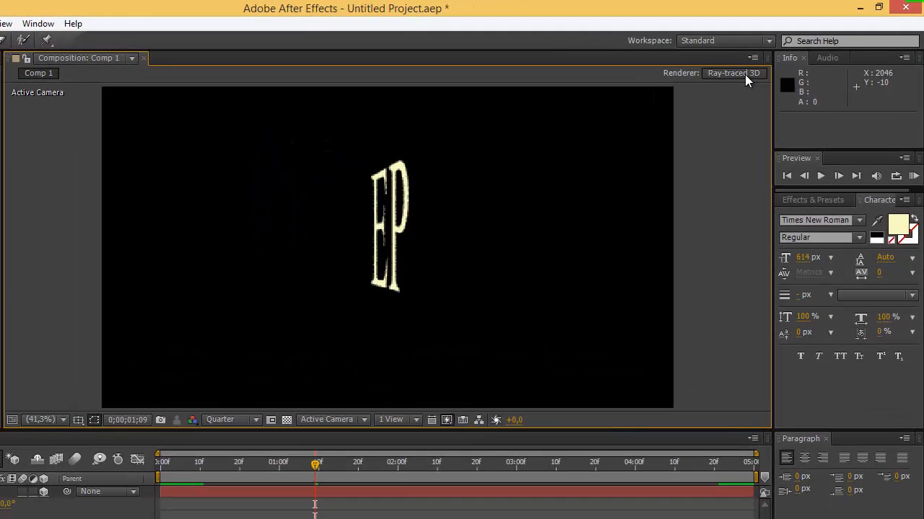
# Step: Review the renderer choices in the advanced composition settings and keep Ray-traced 3D
pyautogui.click(747, 79)
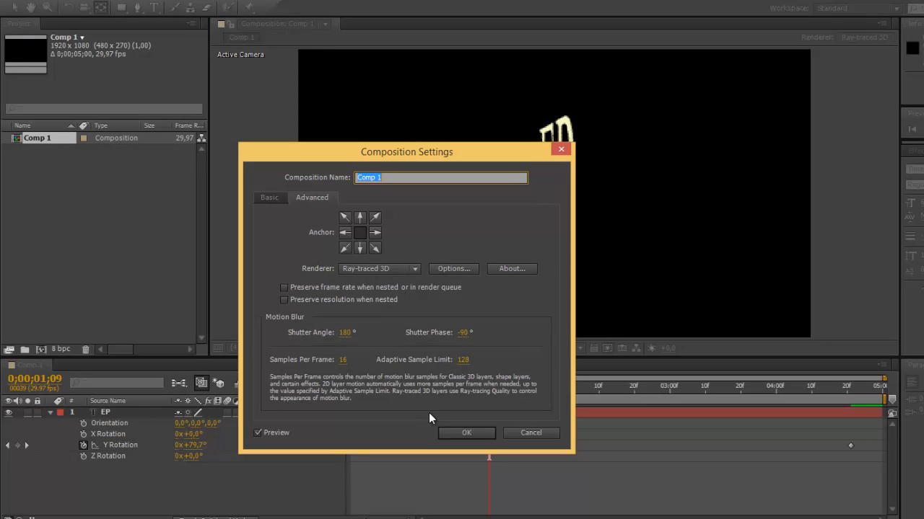
pyautogui.click(414, 268)
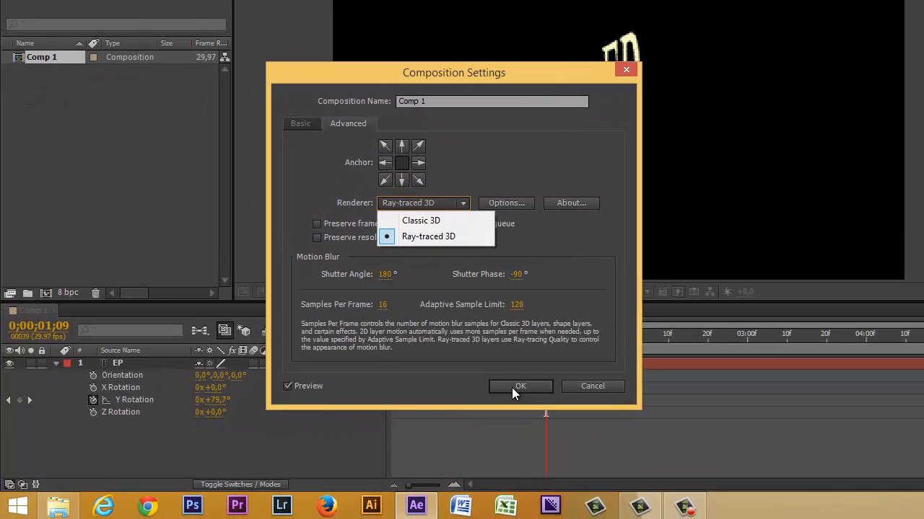
pyautogui.click(460, 435)
pyautogui.click(512, 388)
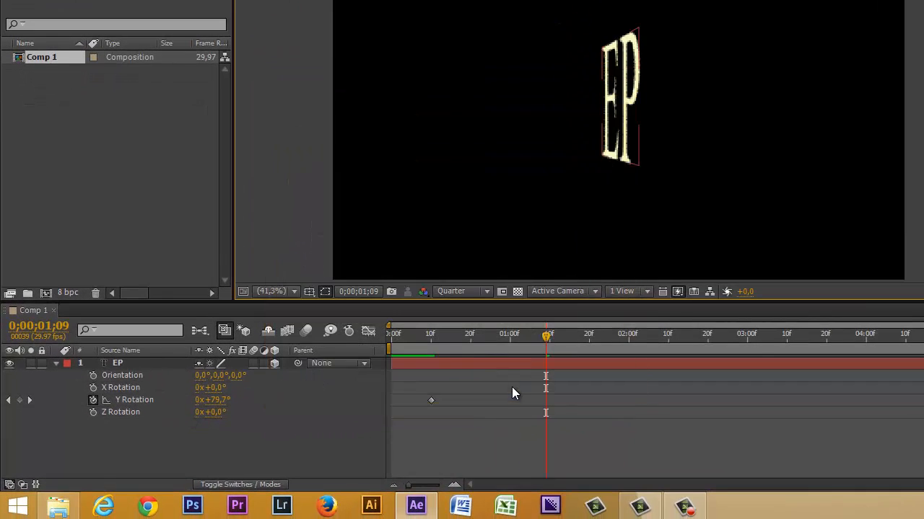
# Step: Set the EP text layer's Extrusion Depth to 101 in its Geometry Options
pyautogui.click(55, 363)
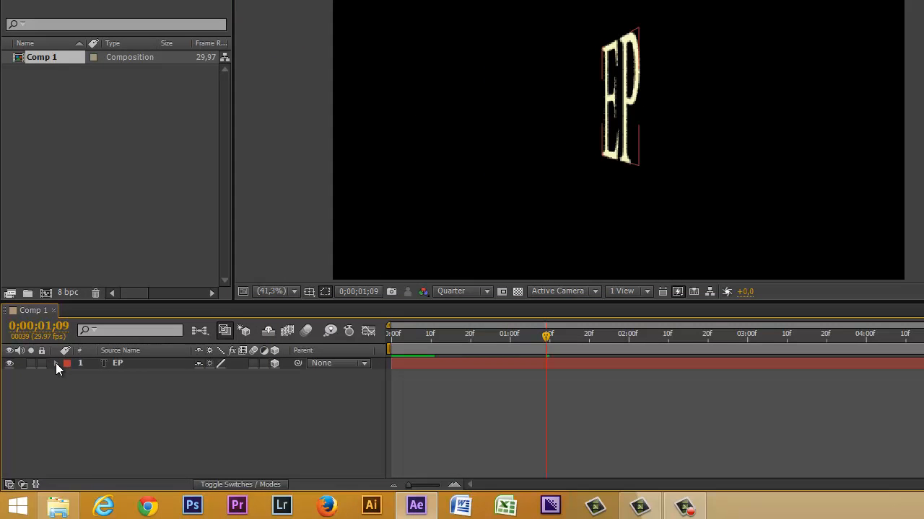
pyautogui.click(56, 363)
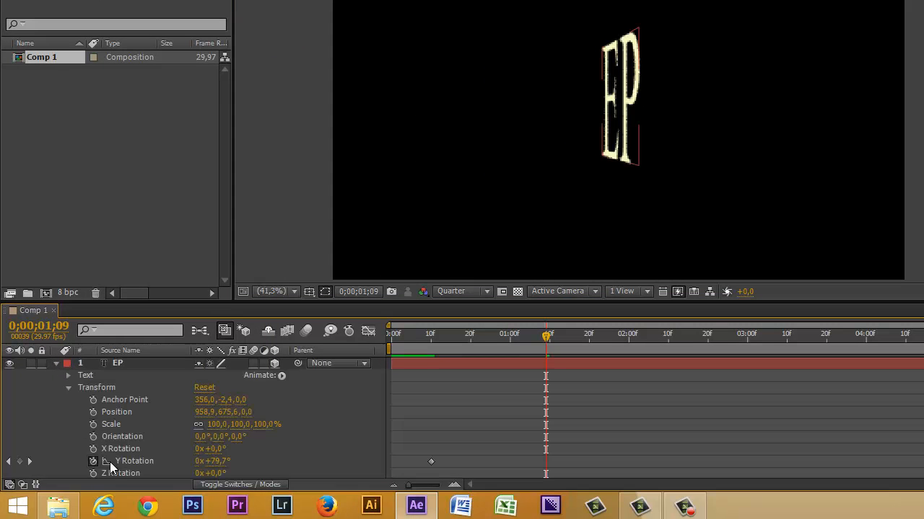
pyautogui.click(68, 388)
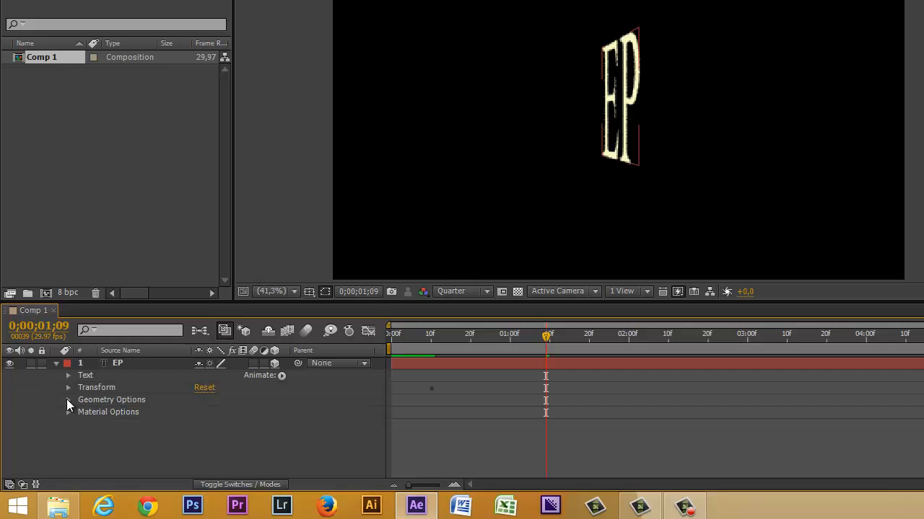
pyautogui.click(68, 401)
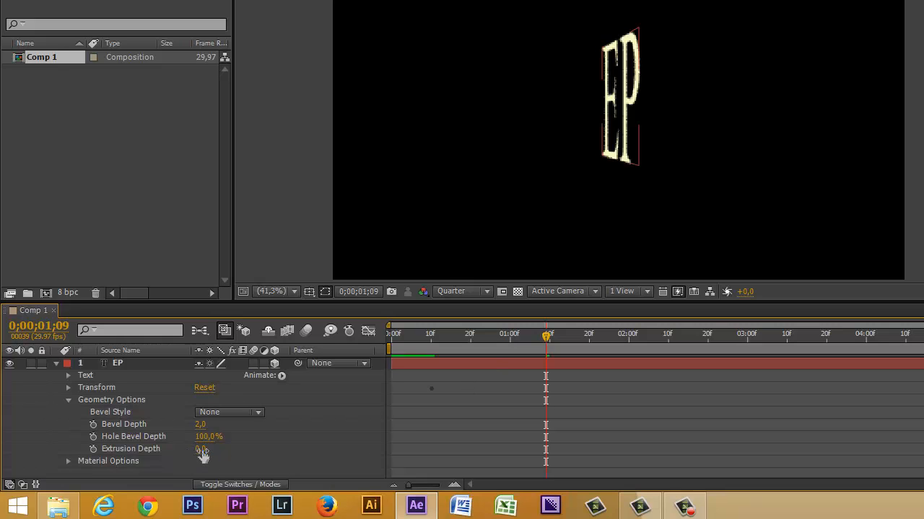
pyautogui.moveTo(202, 451); pyautogui.dragTo(258, 451)
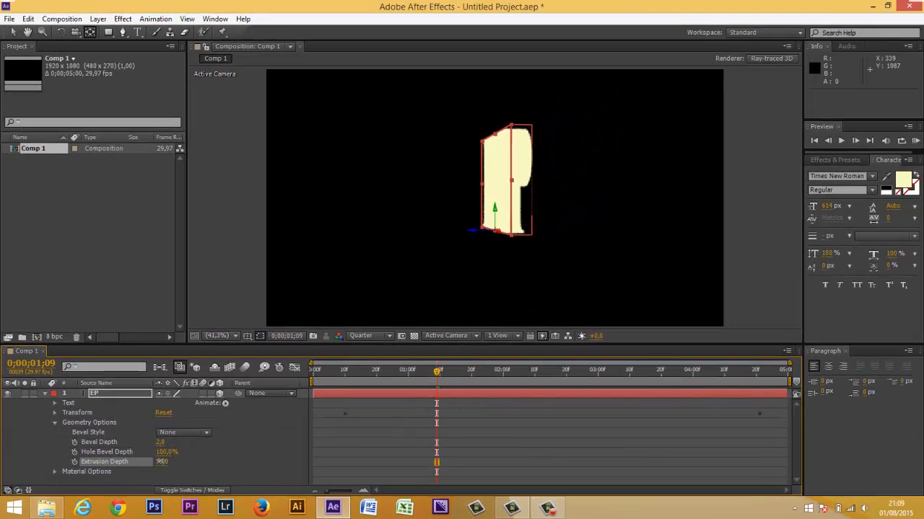
pyautogui.moveTo(161, 461); pyautogui.dragTo(174, 457)
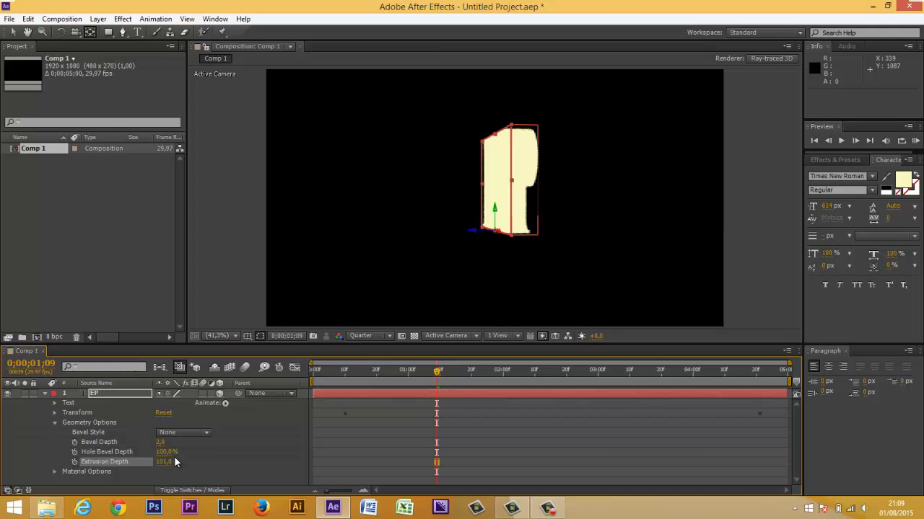
pyautogui.click(45, 394)
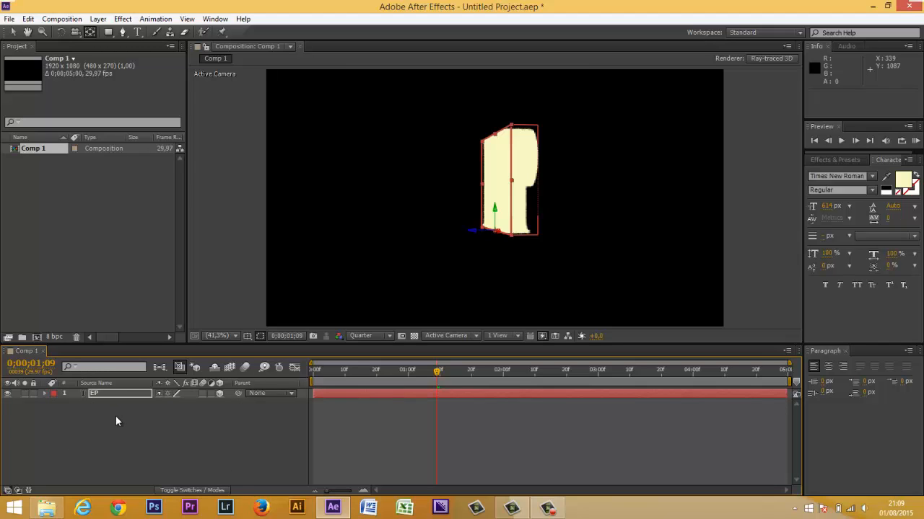
# Step: Add a spot light named Light 1 at 0;00;00;27 with shadow casting turned off
pyautogui.moveTo(435, 369); pyautogui.dragTo(399, 370)
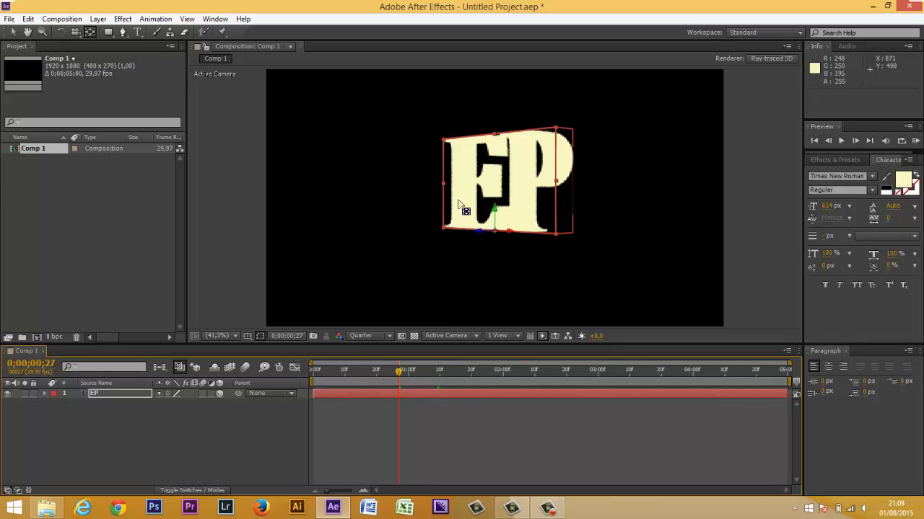
pyautogui.rightClick(171, 419)
pyautogui.moveTo(257, 297)
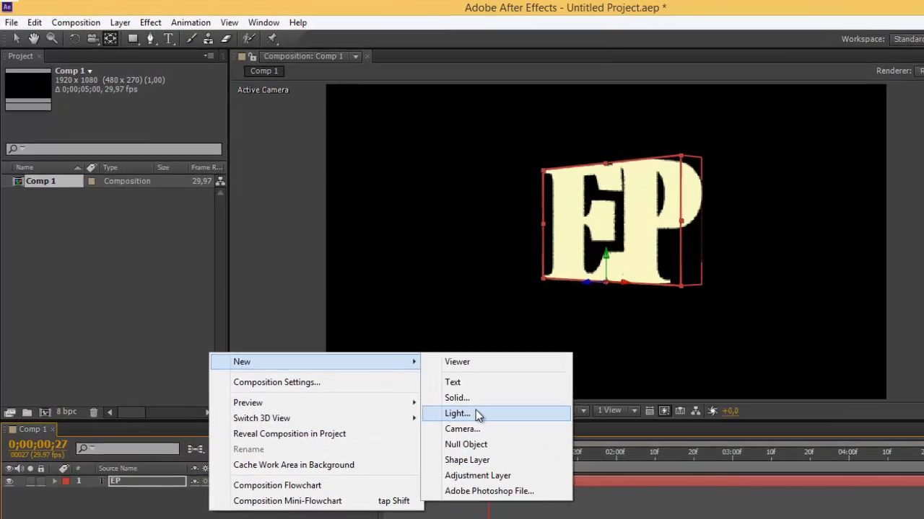
pyautogui.click(387, 338)
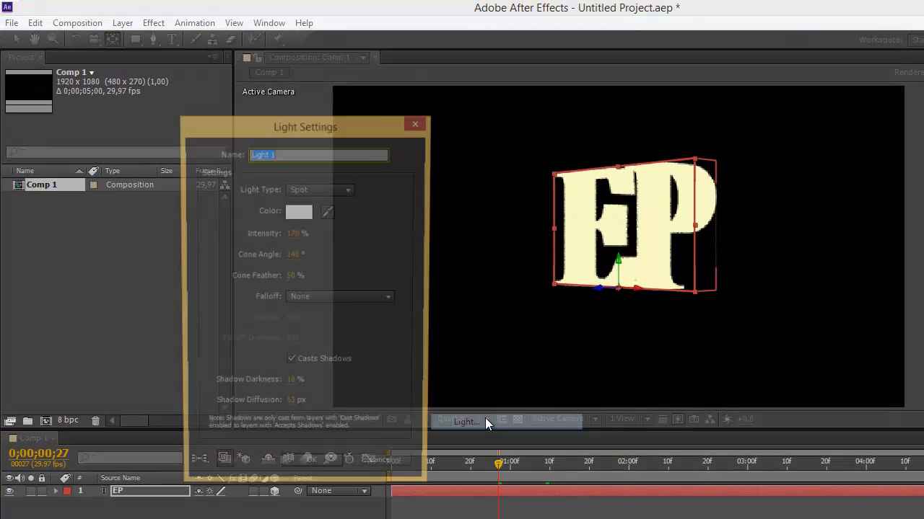
pyautogui.moveTo(356, 129); pyautogui.dragTo(270, 39)
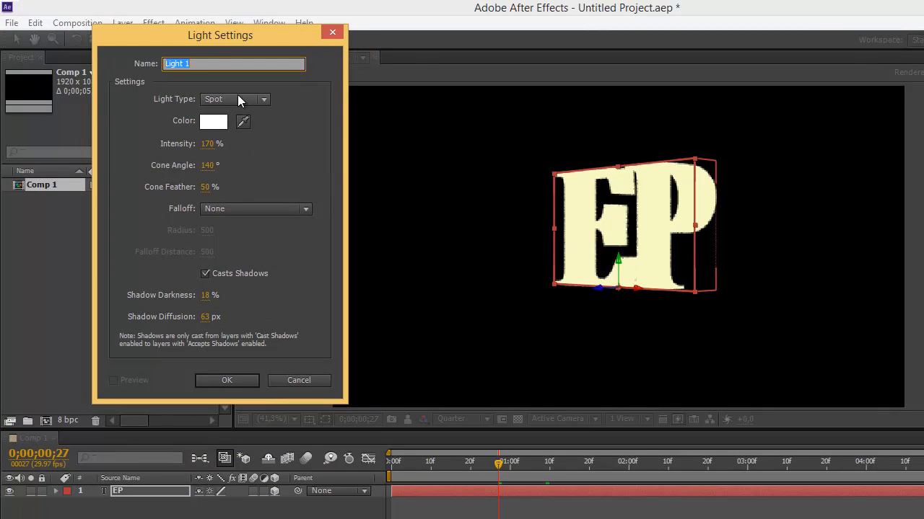
pyautogui.click(207, 275)
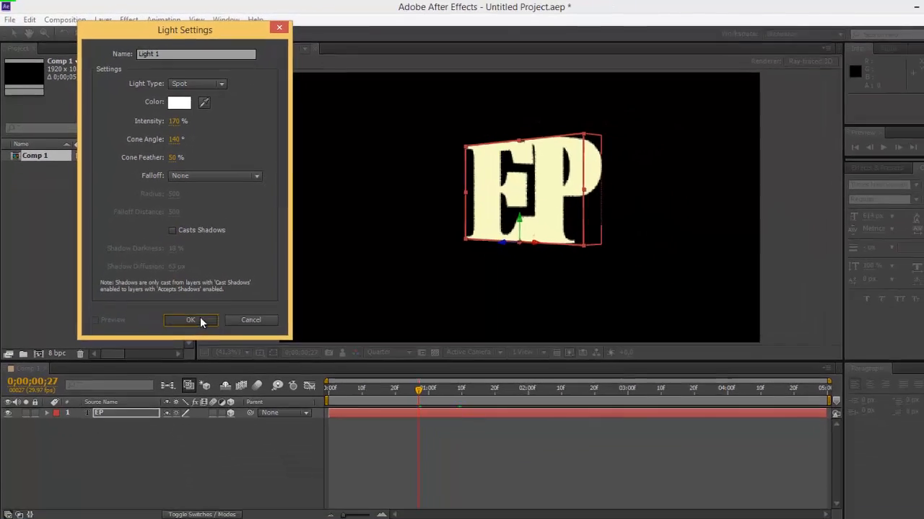
pyautogui.click(238, 378)
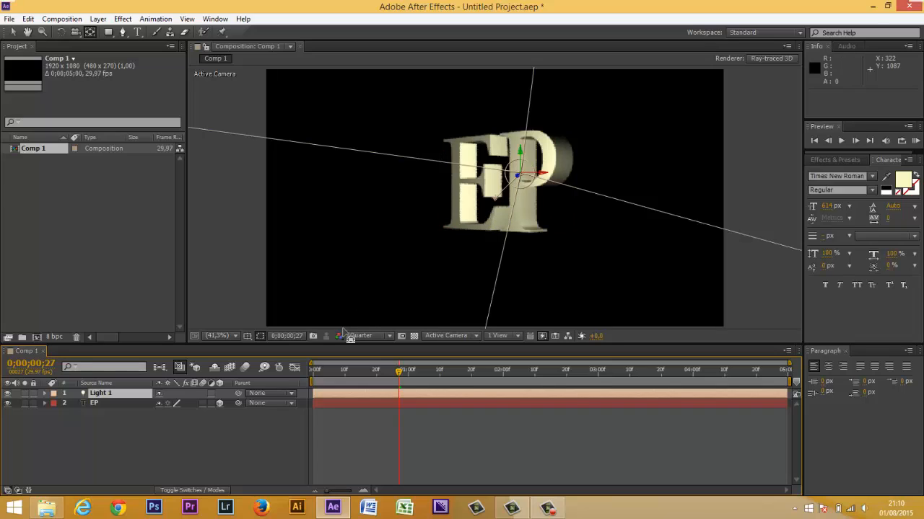
# Step: Give the EP layer a Concave bevel style with a Bevel Depth of 5
pyautogui.click(94, 403)
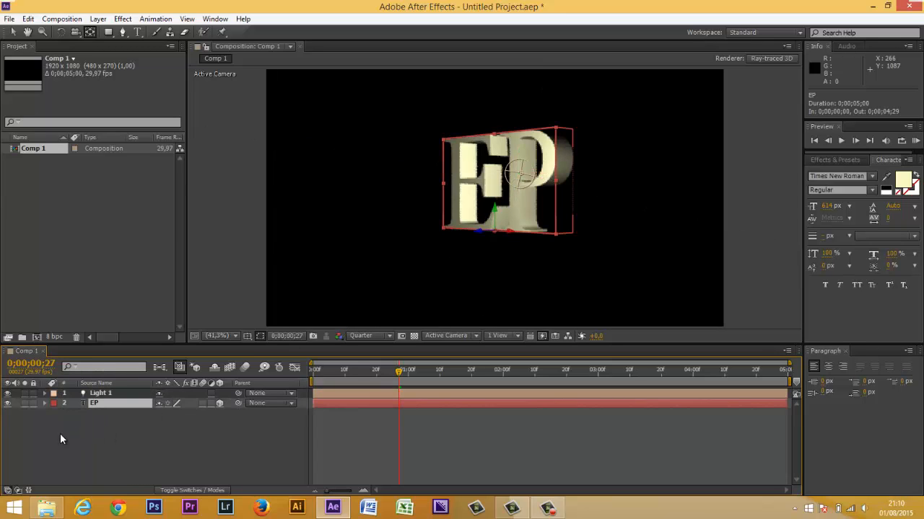
pyautogui.click(45, 402)
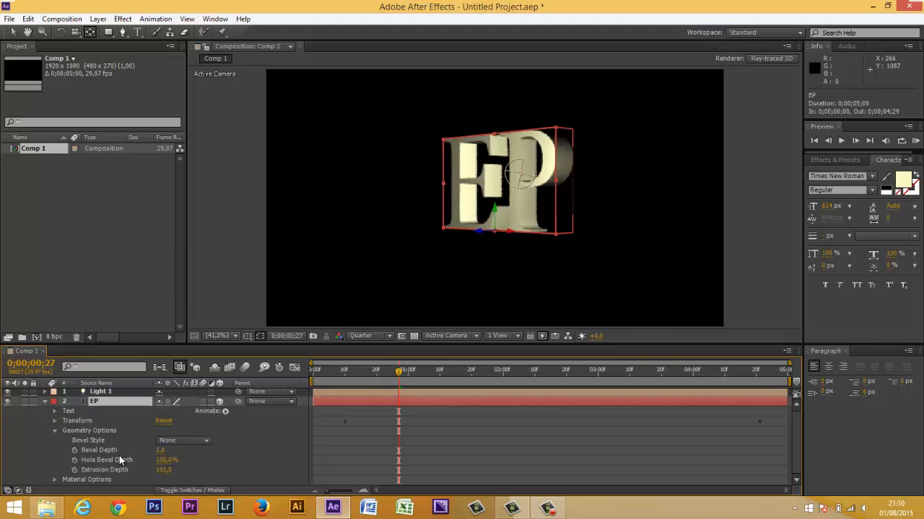
pyautogui.click(209, 439)
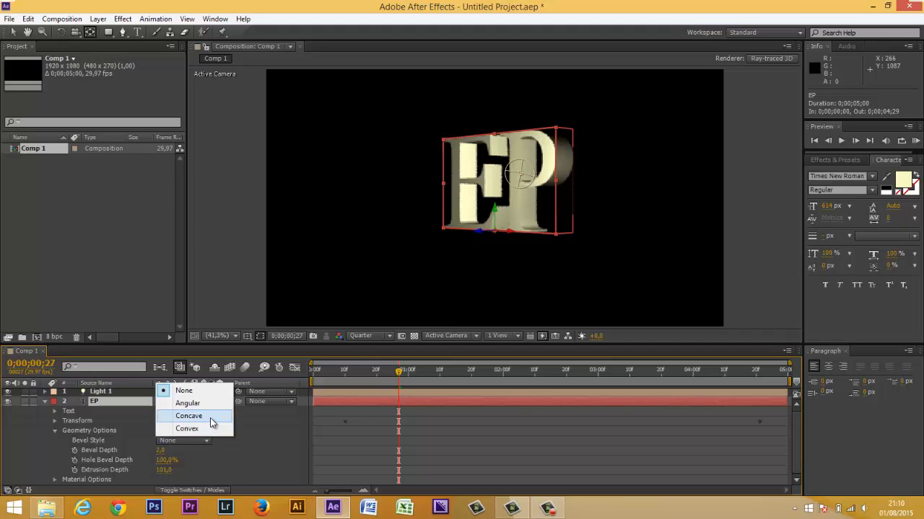
pyautogui.click(213, 423)
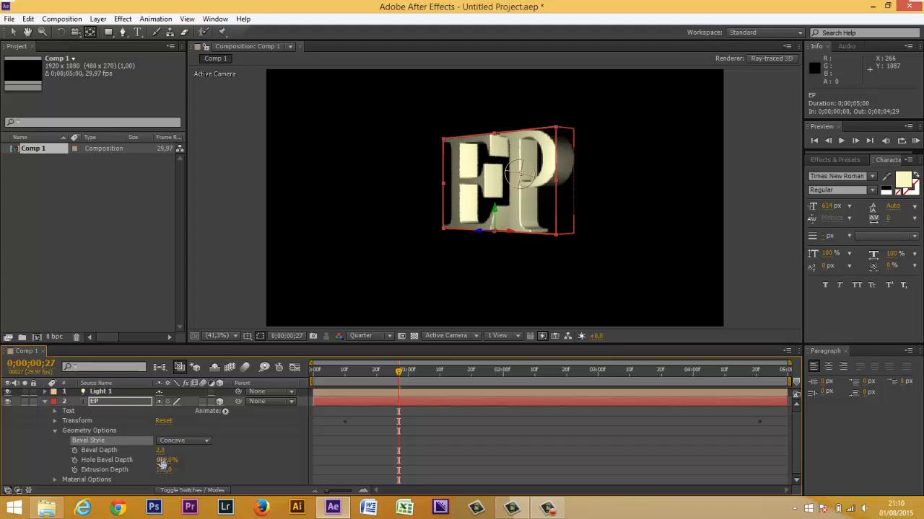
pyautogui.moveTo(160, 450); pyautogui.dragTo(177, 450)
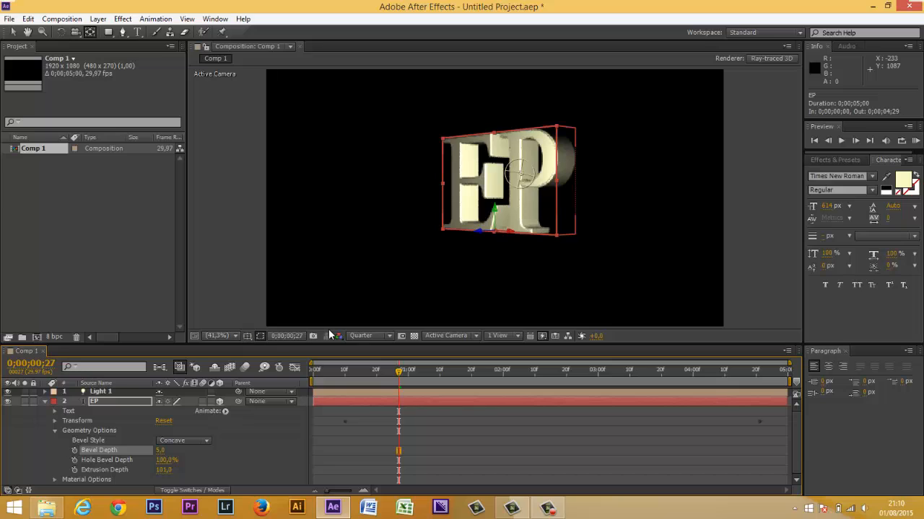
# Step: Display the composition at 100% magnification and Full resolution
pyautogui.click(236, 336)
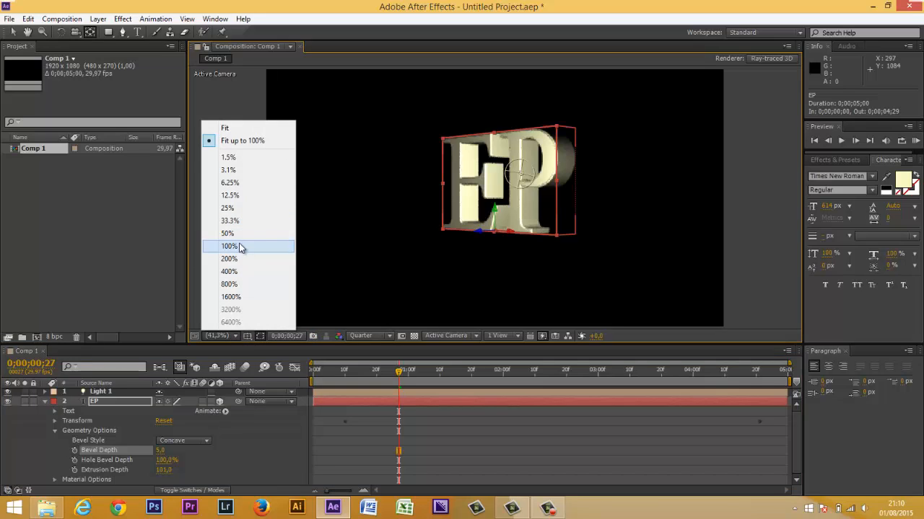
pyautogui.click(243, 246)
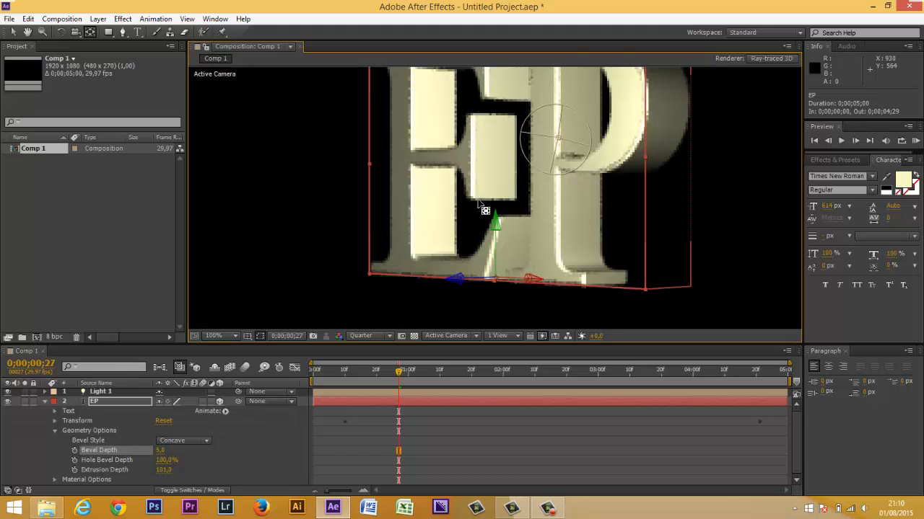
pyautogui.click(390, 336)
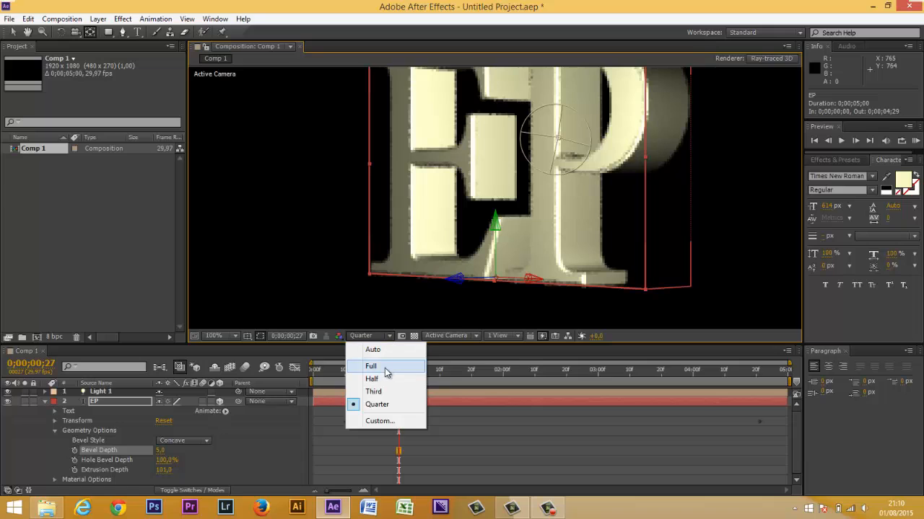
pyautogui.click(371, 367)
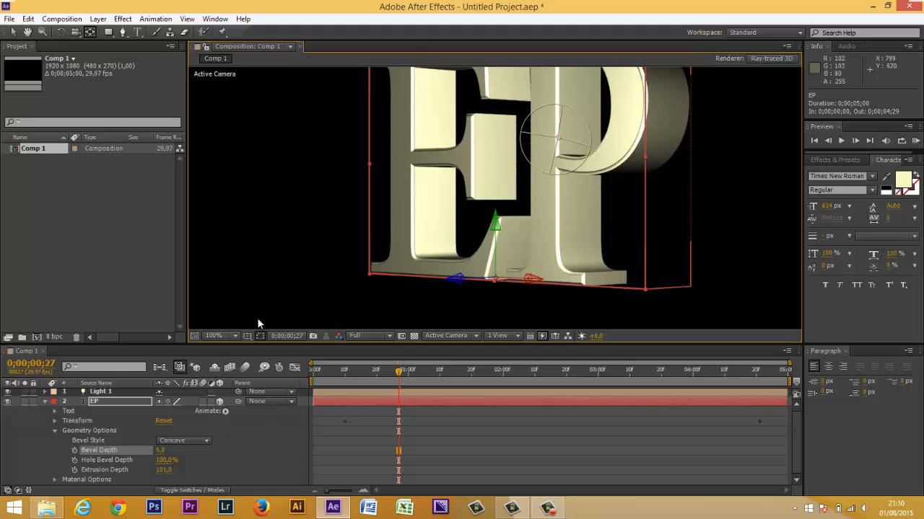
# Step: Set the EP layer's Reflection Intensity to 65% in its Material Options
pyautogui.click(54, 431)
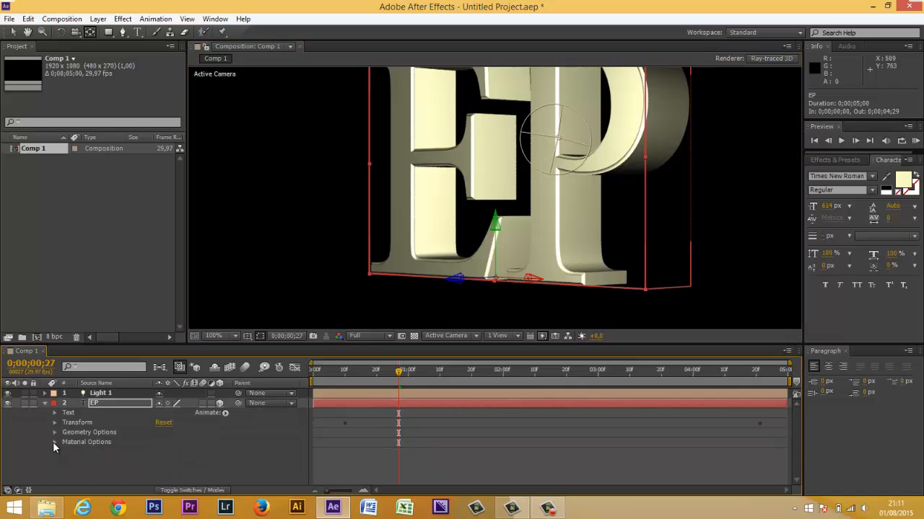
pyautogui.click(54, 441)
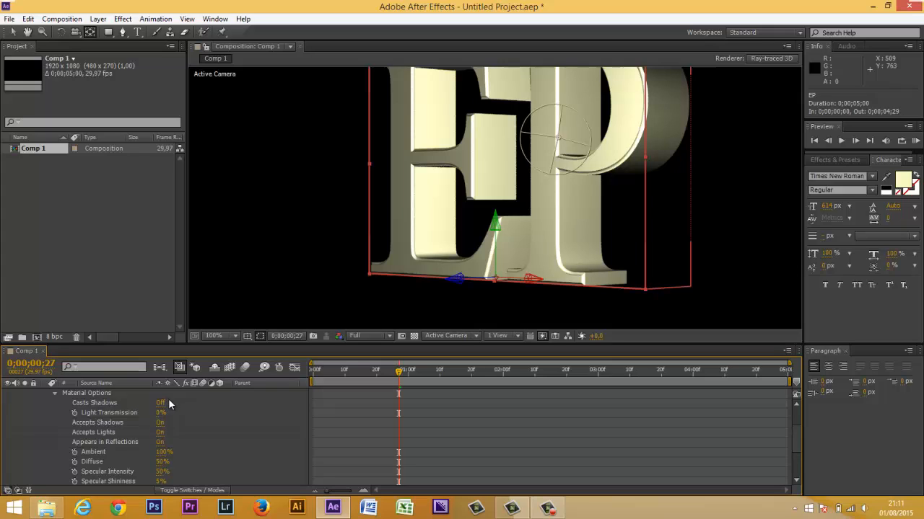
pyautogui.scroll(-3, 169, 445)
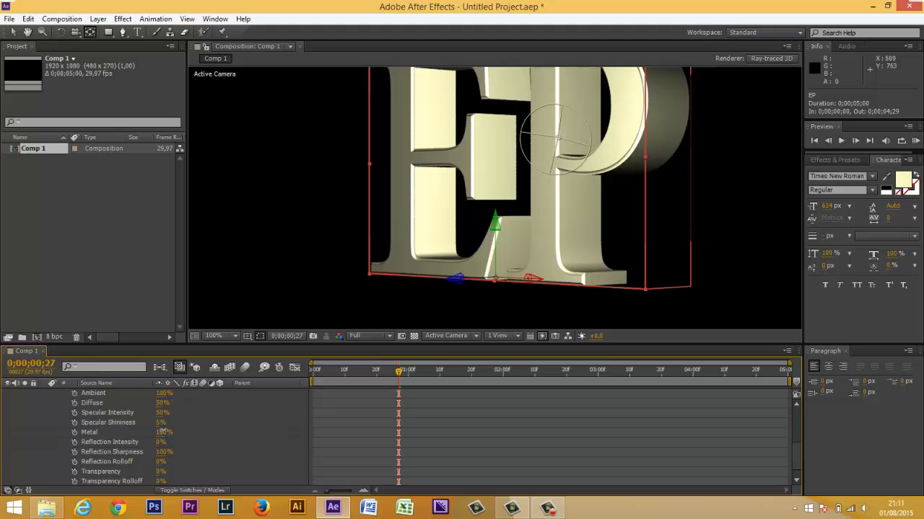
pyautogui.click(173, 432)
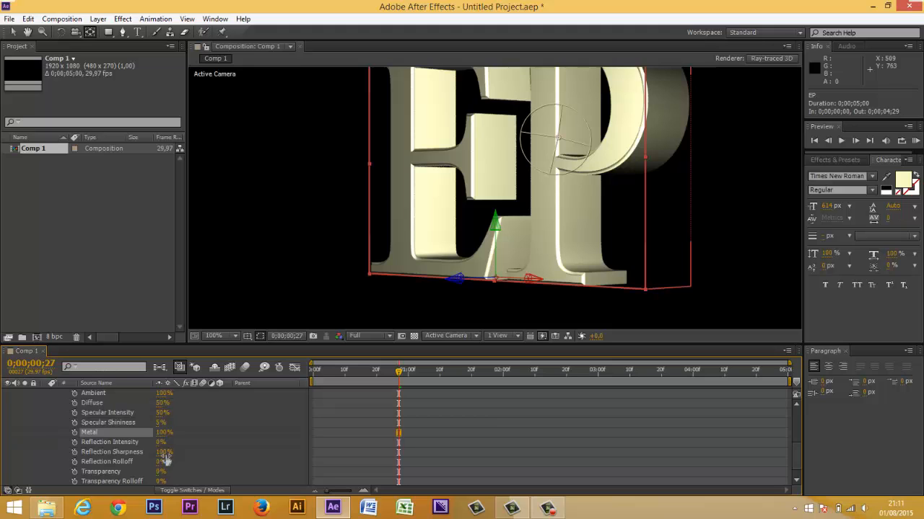
pyautogui.moveTo(159, 441); pyautogui.dragTo(193, 440)
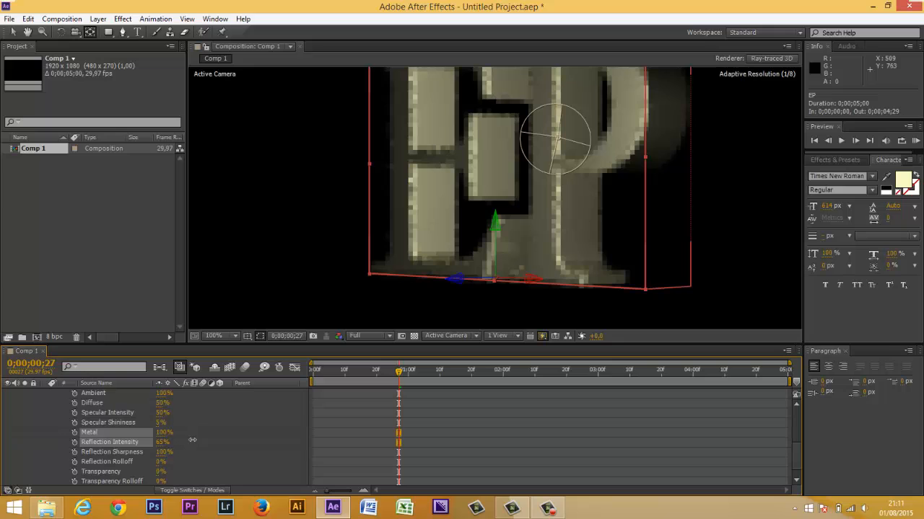
pyautogui.click(194, 443)
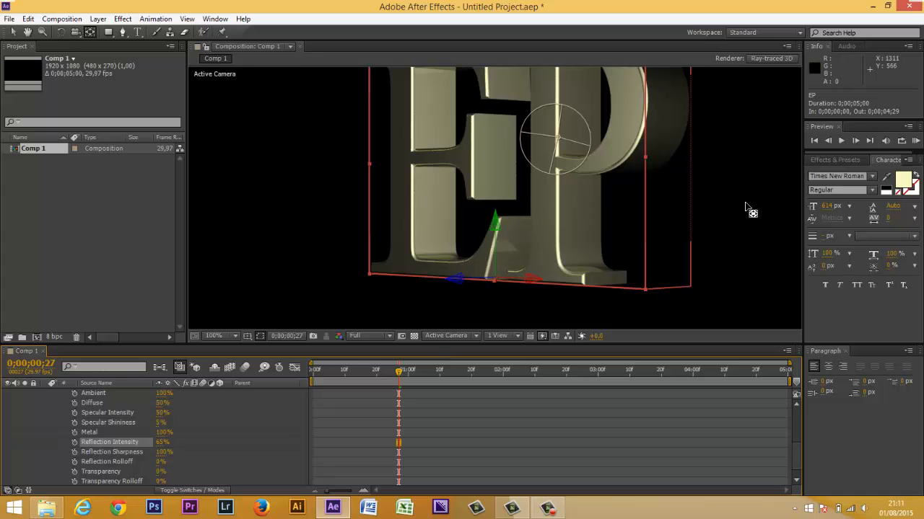
# Step: Split the composition viewer into the 2 Views - Horizontal layout
pyautogui.press('h')
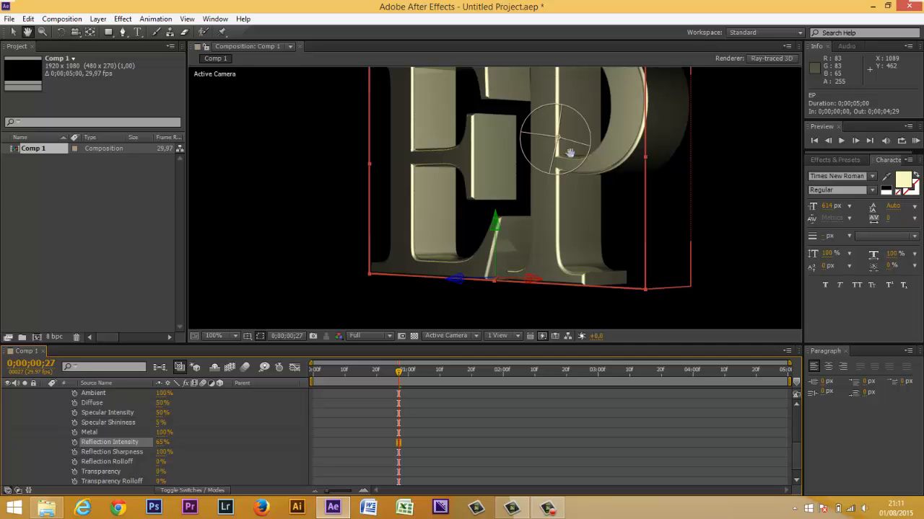
pyautogui.moveTo(567, 160); pyautogui.dragTo(531, 202)
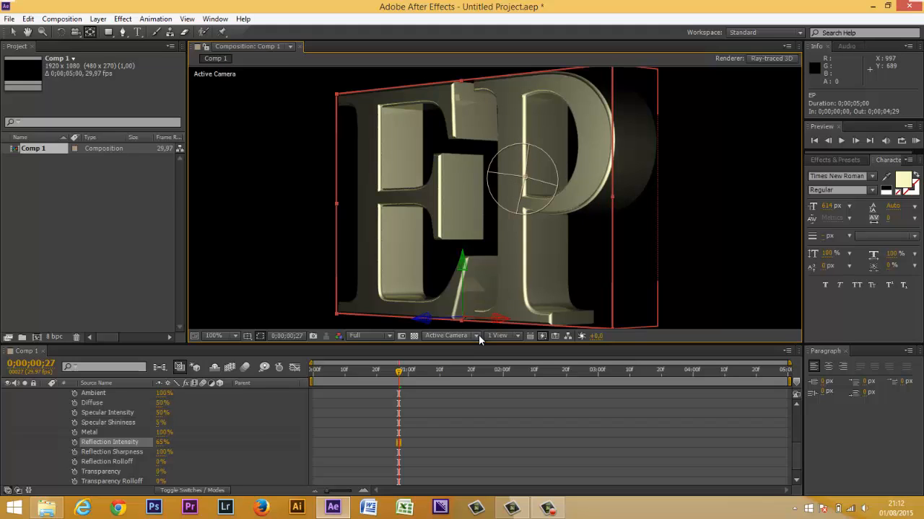
pyautogui.click(516, 337)
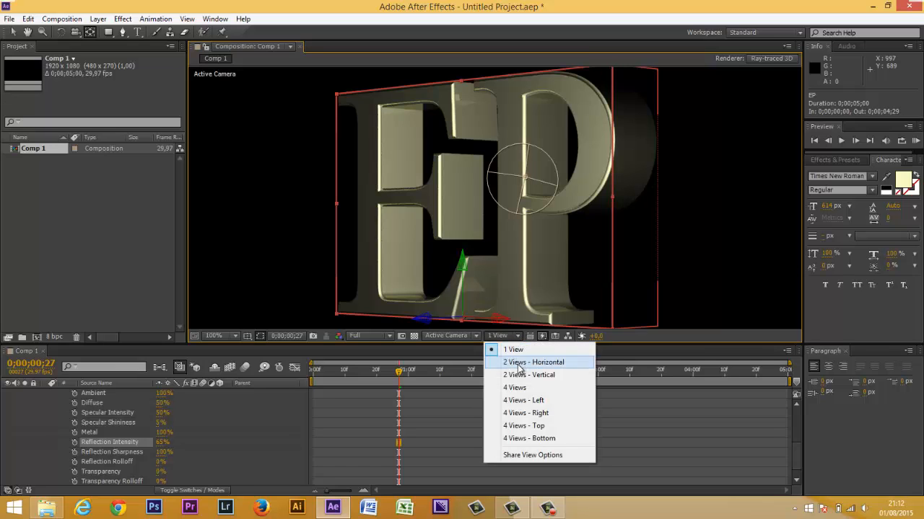
pyautogui.click(518, 365)
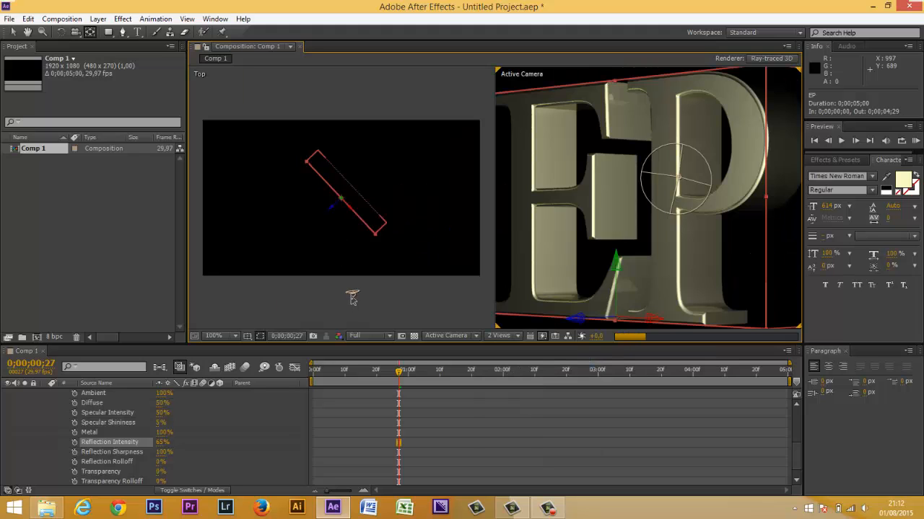
# Step: Examine Light 1's placement in the Top view and its Light Settings
pyautogui.click(797, 406)
pyautogui.click(798, 407)
pyautogui.click(797, 407)
pyautogui.click(797, 407)
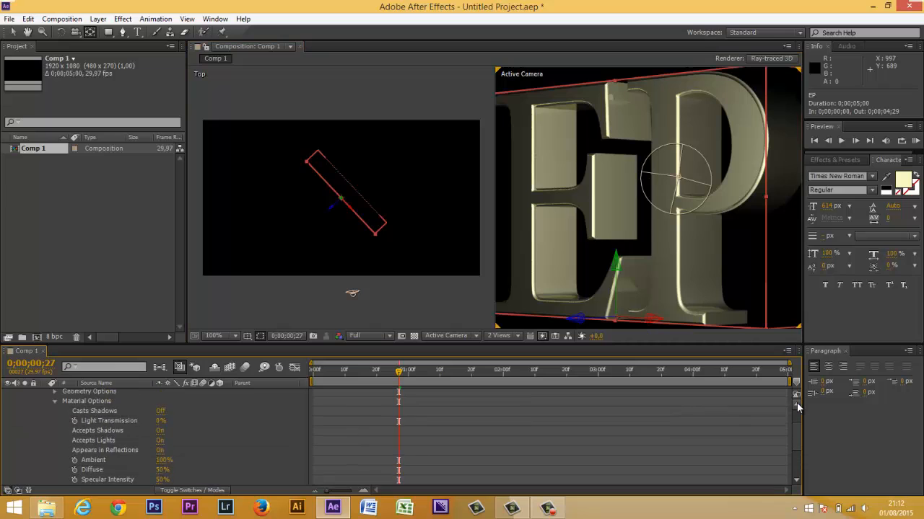
pyautogui.click(798, 407)
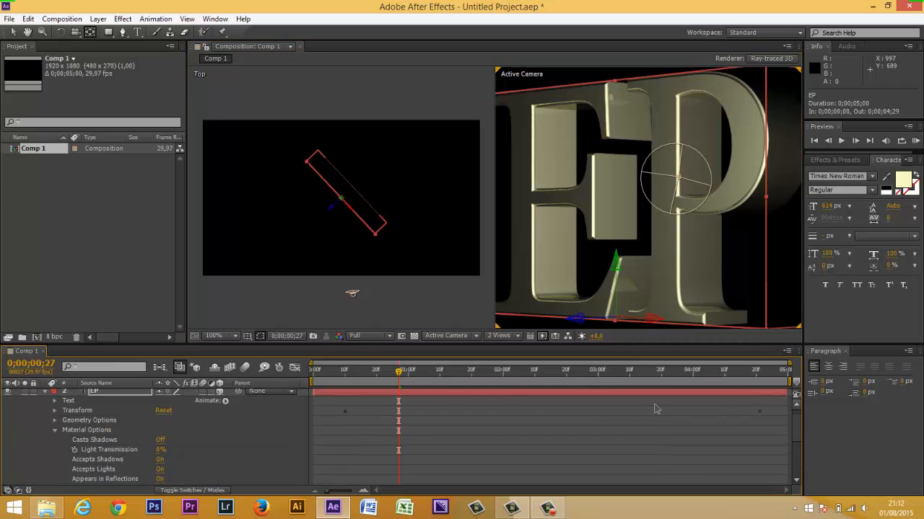
pyautogui.click(797, 407)
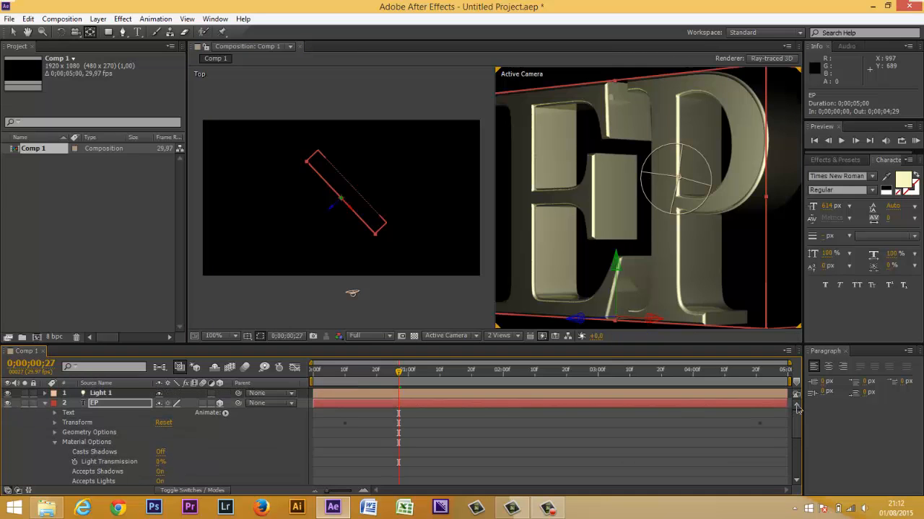
pyautogui.click(45, 394)
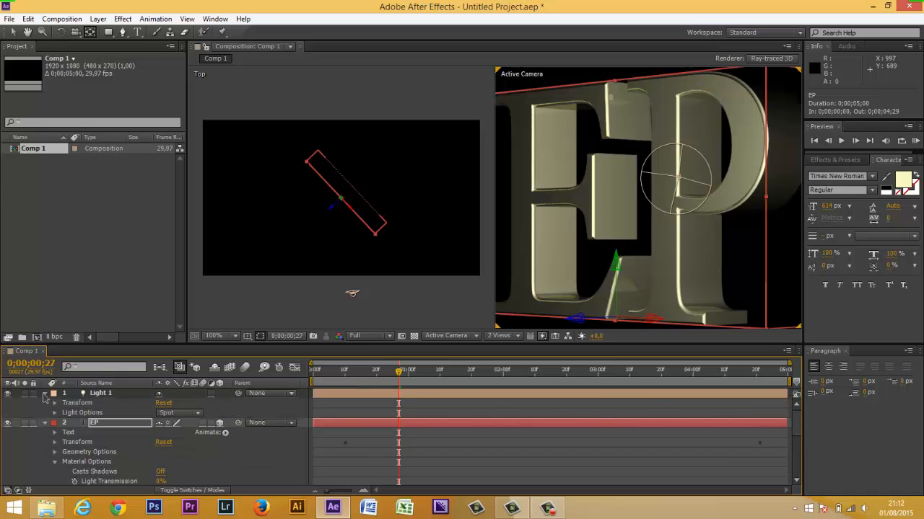
pyautogui.click(100, 394)
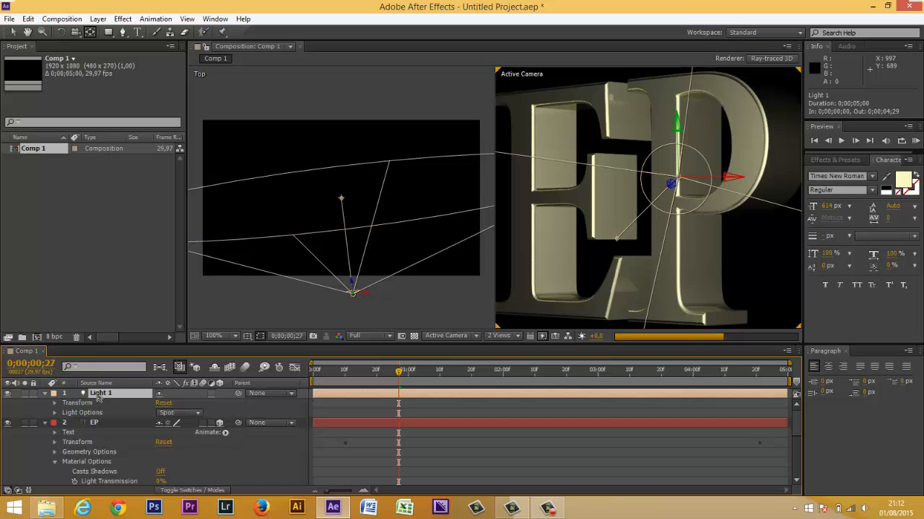
pyautogui.doubleClick(98, 396)
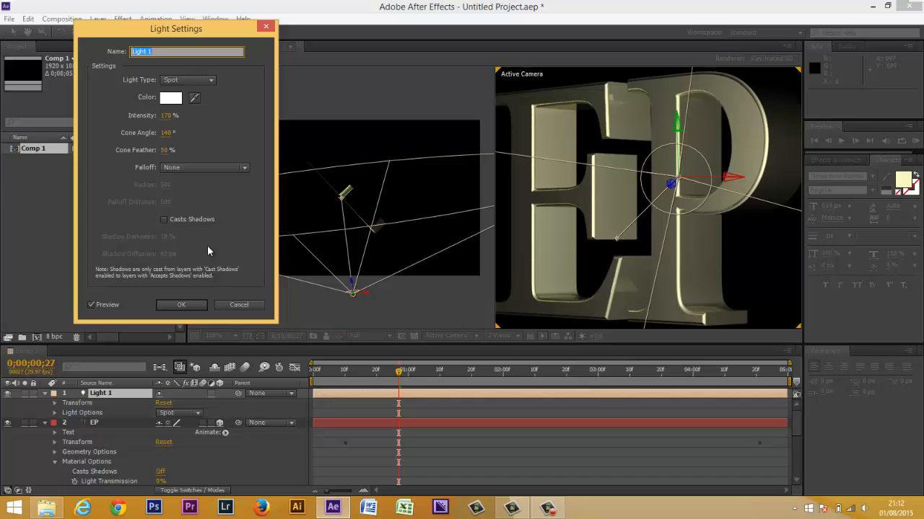
pyautogui.click(183, 306)
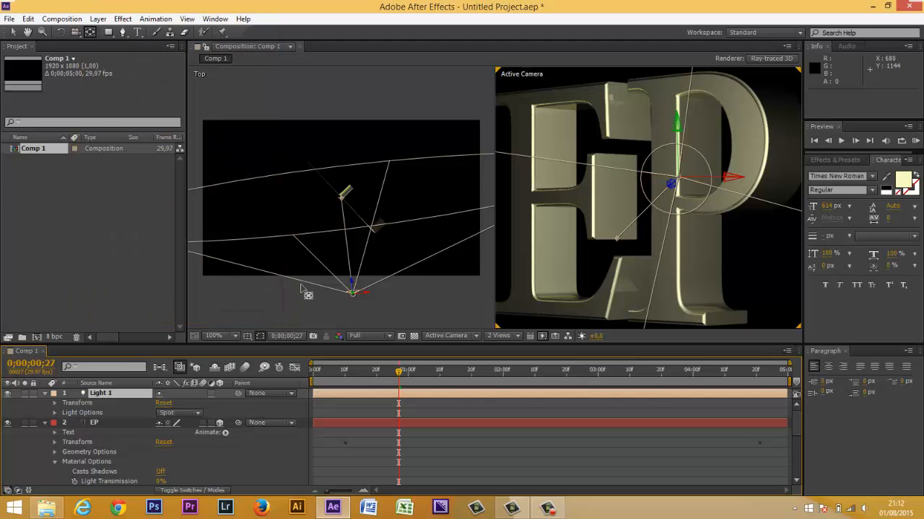
pyautogui.click(270, 317)
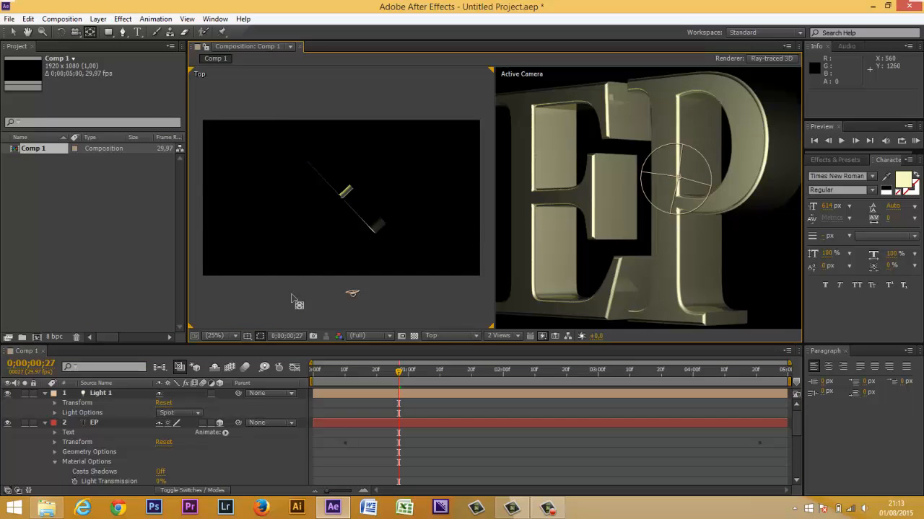
pyautogui.click(103, 395)
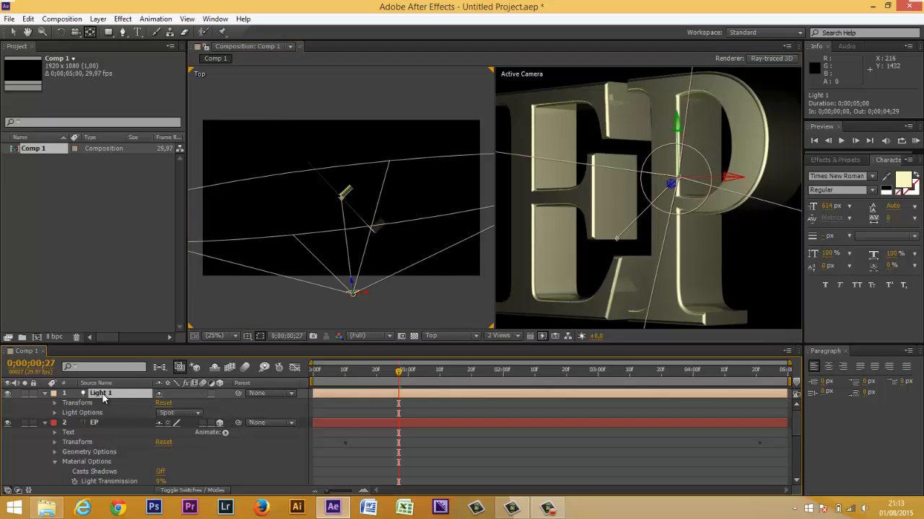
# Step: Collapse the layer properties and start a new Spot light named Light 2 with an Intensity of 99%
pyautogui.click(45, 423)
pyautogui.click(45, 393)
pyautogui.click(45, 423)
pyautogui.rightClick(48, 428)
pyautogui.moveTo(110, 309)
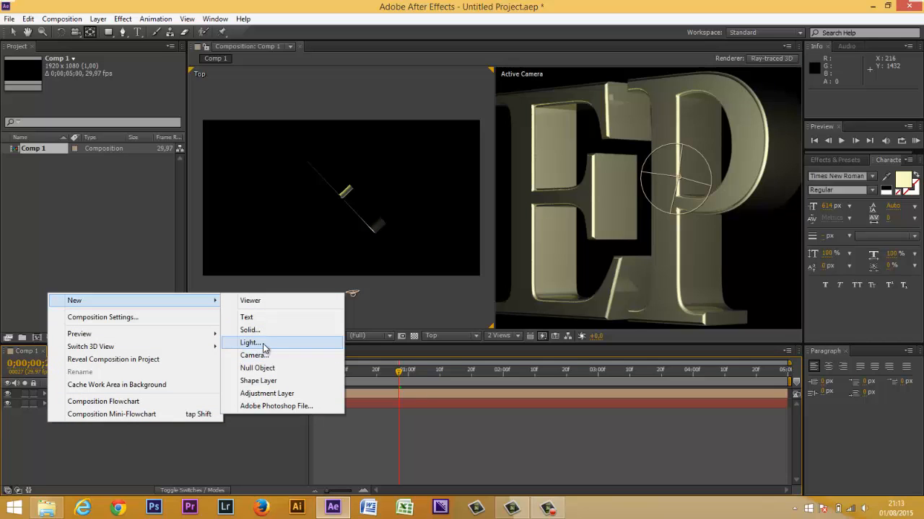
pyautogui.click(249, 343)
pyautogui.click(165, 116)
pyautogui.write('99')
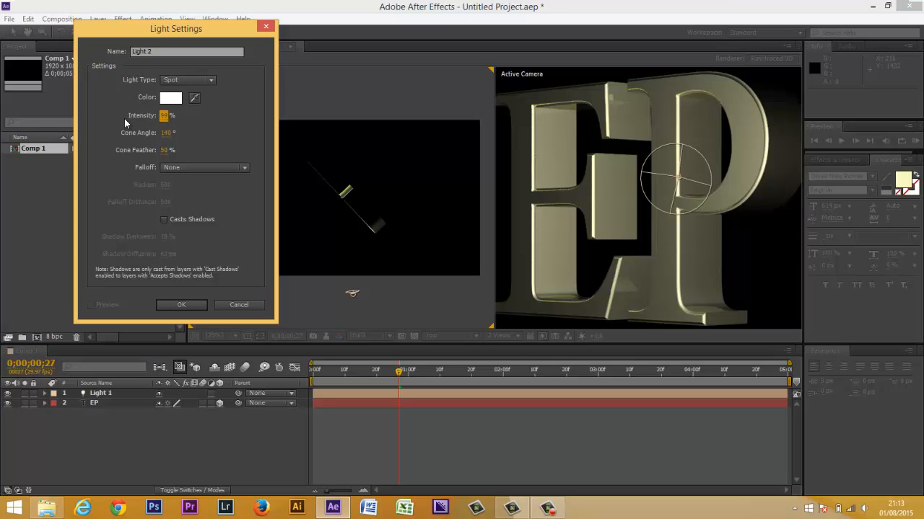
# Step: Give Light 2 the pinkish-red color F17171 and add it to the composition
pyautogui.click(170, 98)
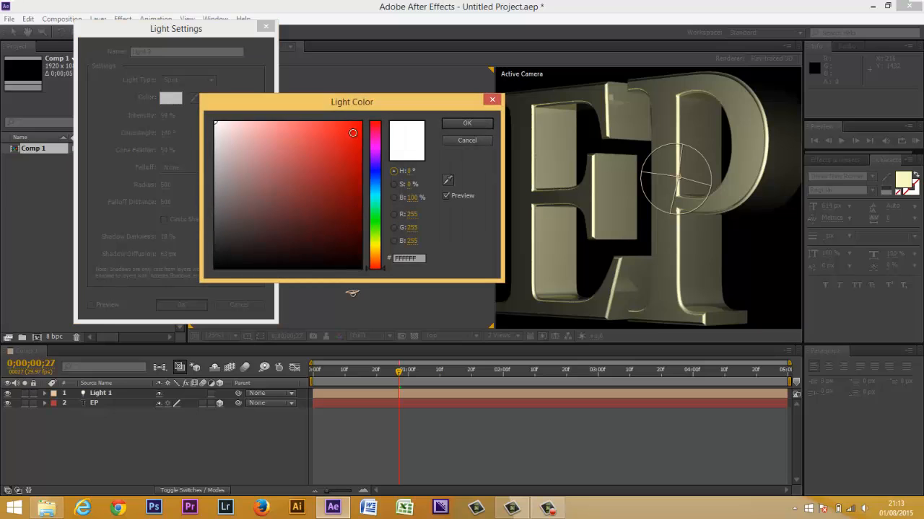
pyautogui.click(293, 129)
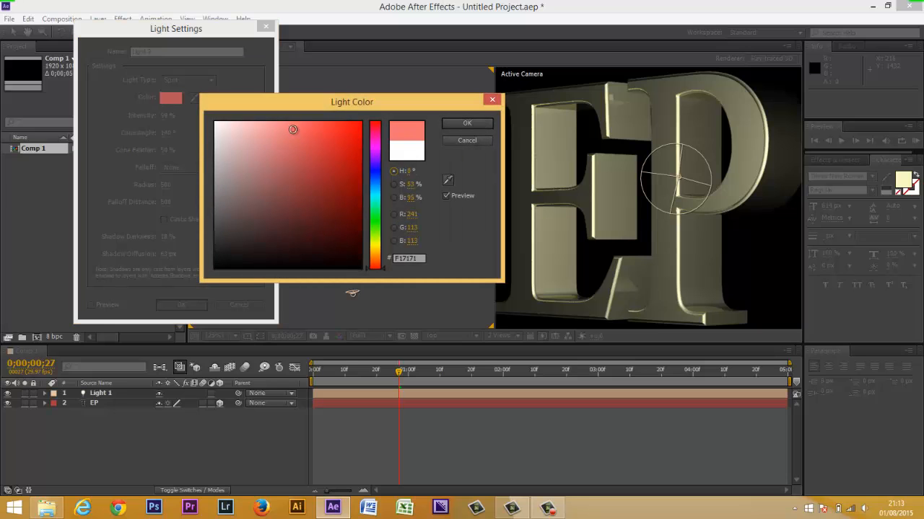
pyautogui.click(483, 125)
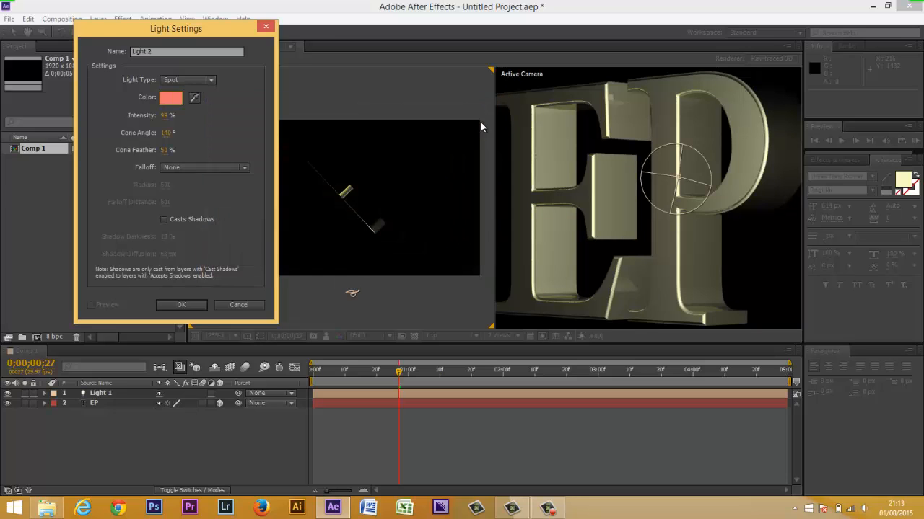
pyautogui.click(187, 309)
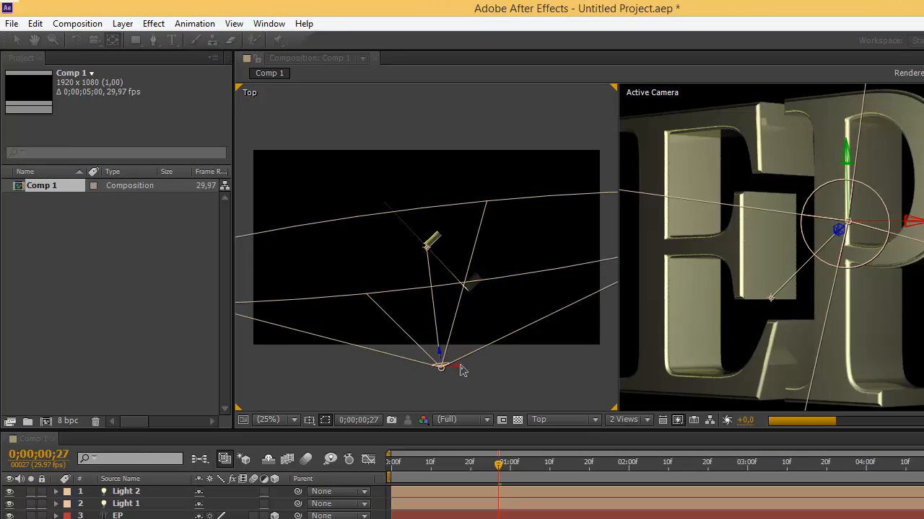
# Step: Place Light 2 to the left of the EP text in the Top view, aimed at the letters, and return to the 1 View layout
pyautogui.click(465, 376)
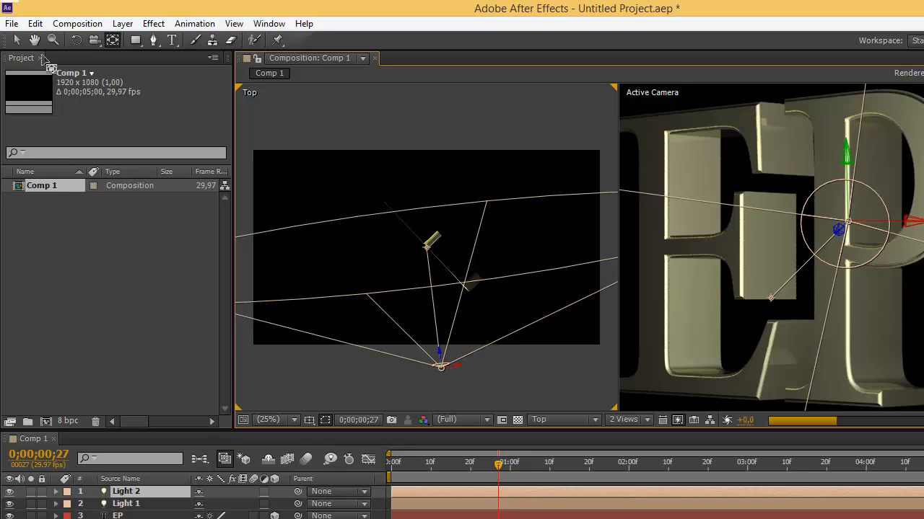
pyautogui.click(18, 41)
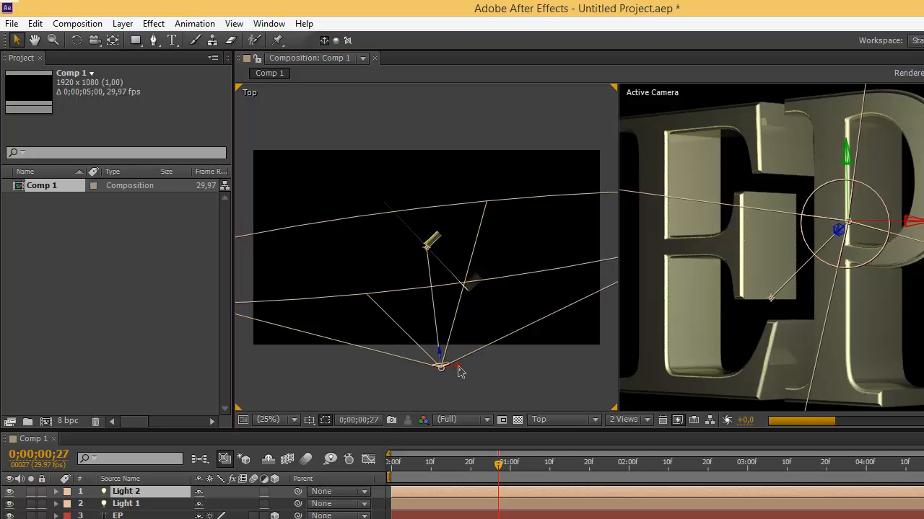
pyautogui.moveTo(445, 365); pyautogui.dragTo(282, 275)
pyautogui.moveTo(267, 167); pyautogui.dragTo(376, 282)
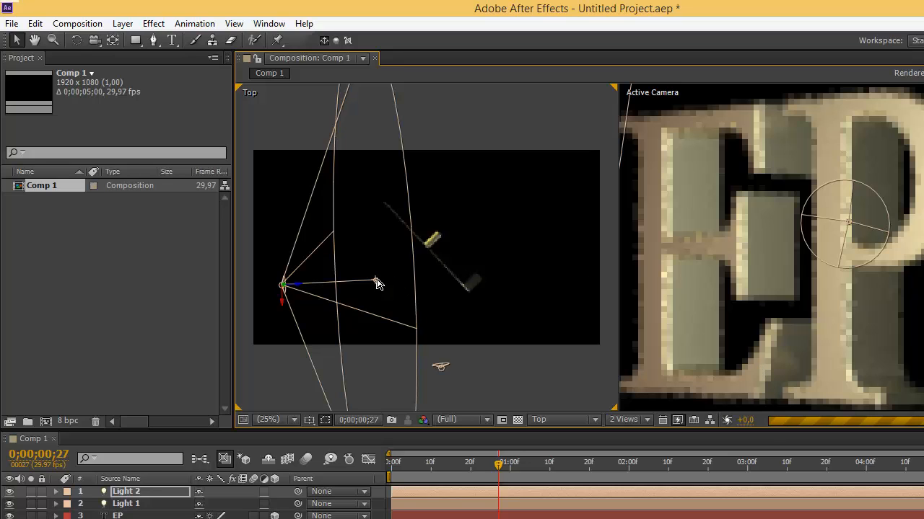
pyautogui.moveTo(377, 283); pyautogui.dragTo(417, 243)
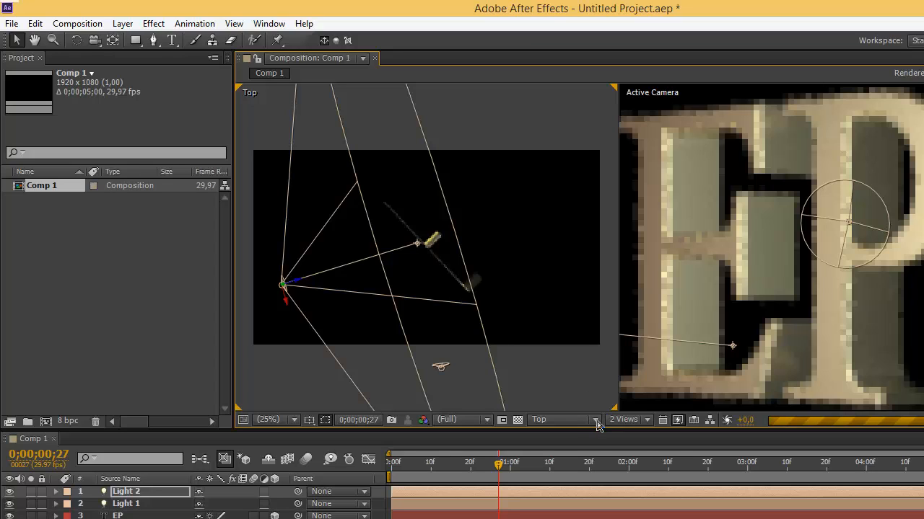
pyautogui.click(648, 421)
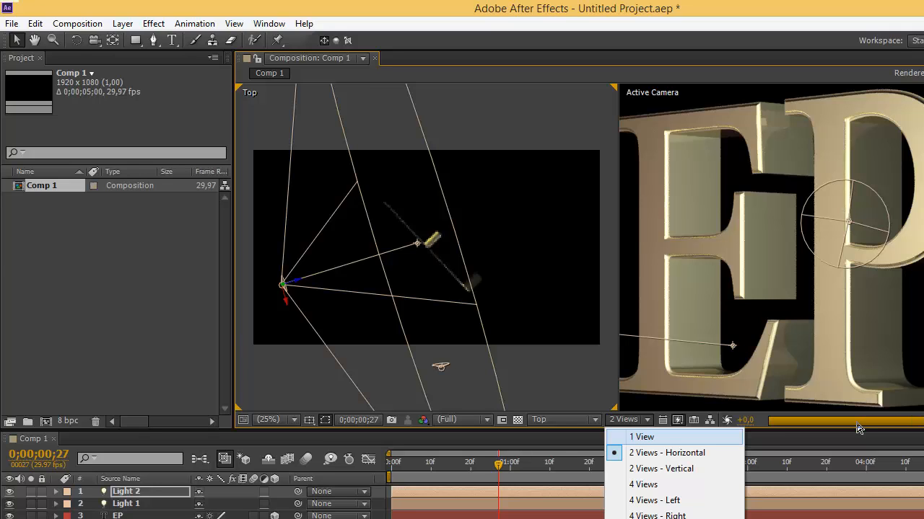
pyautogui.press('Return')
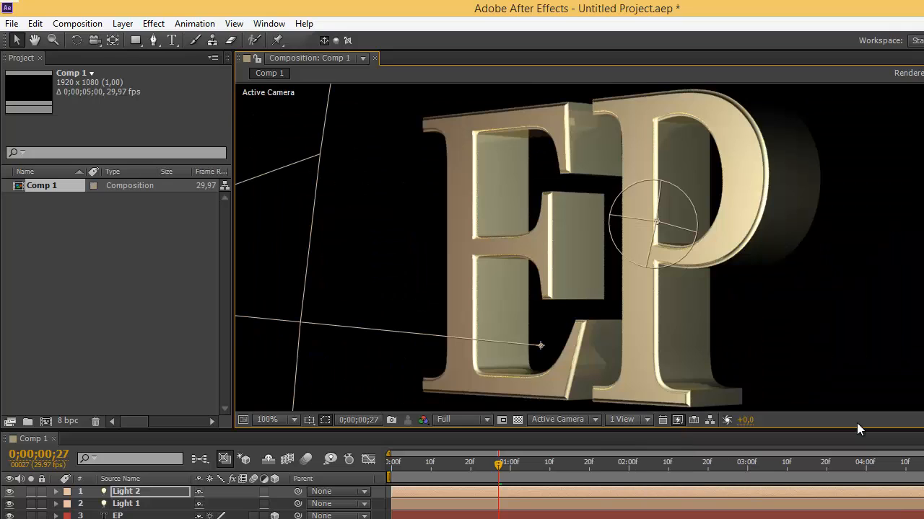
# Step: Save the project to the desktop as Texto 3d, replacing the existing file
pyautogui.click(12, 23)
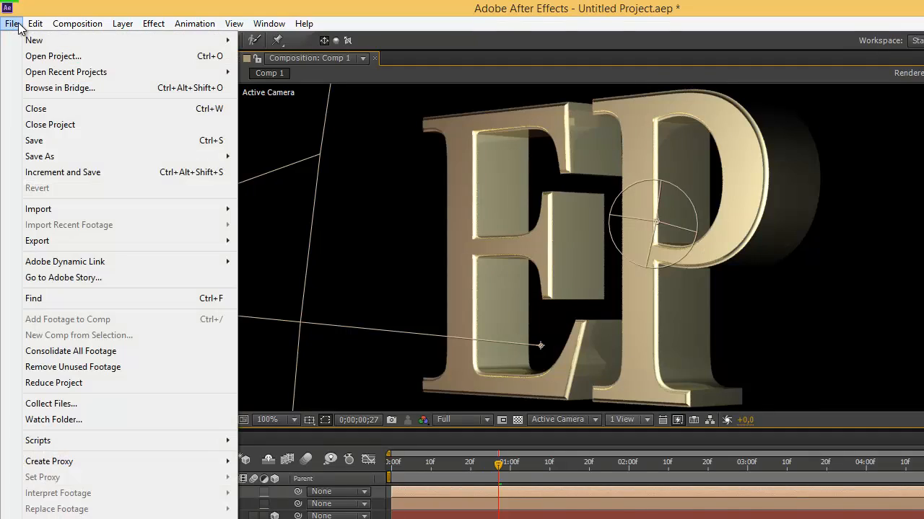
pyautogui.click(54, 145)
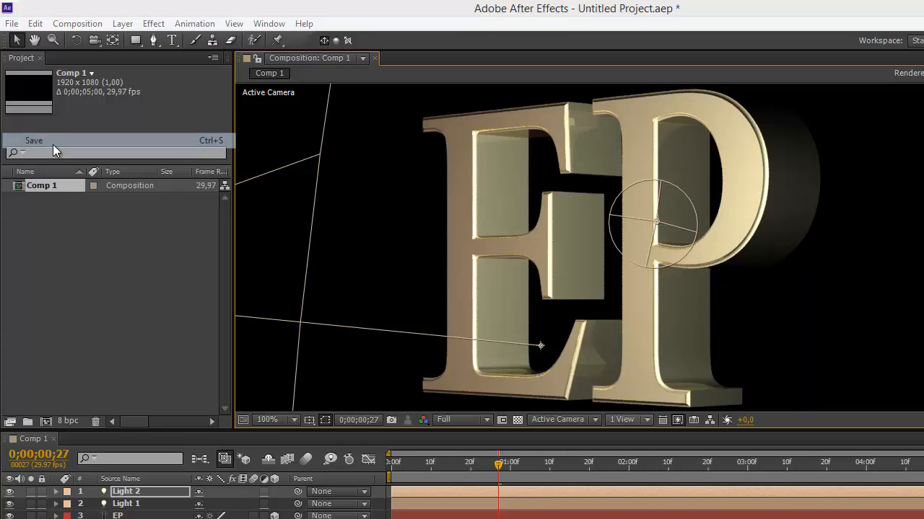
pyautogui.click(181, 286)
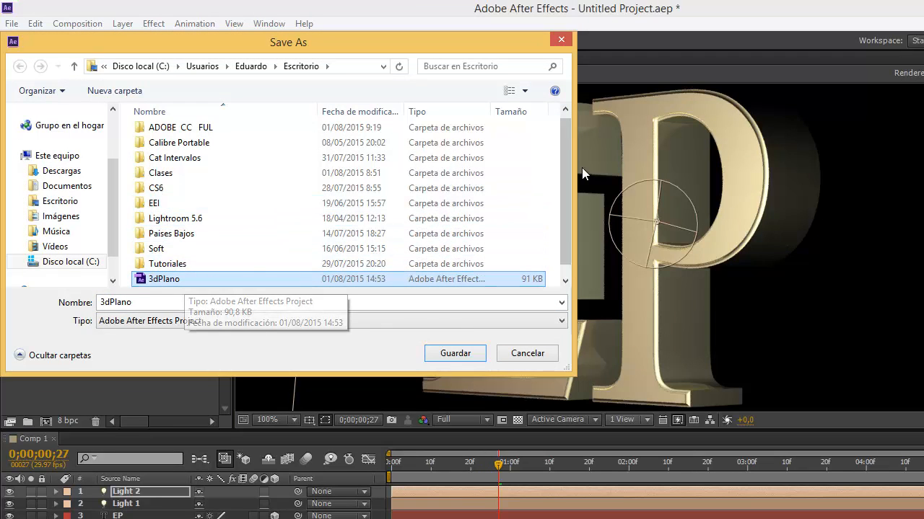
pyautogui.moveTo(566, 140); pyautogui.dragTo(557, 186)
pyautogui.click(164, 279)
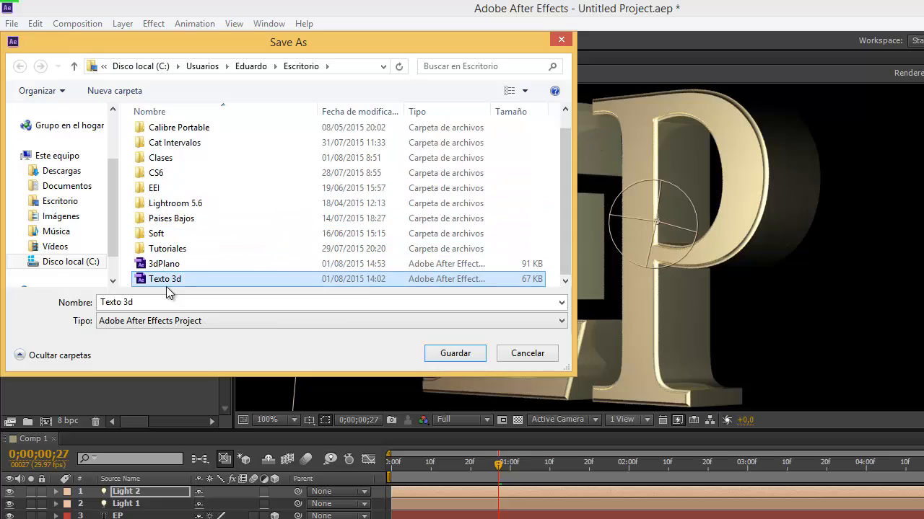
pyautogui.click(458, 356)
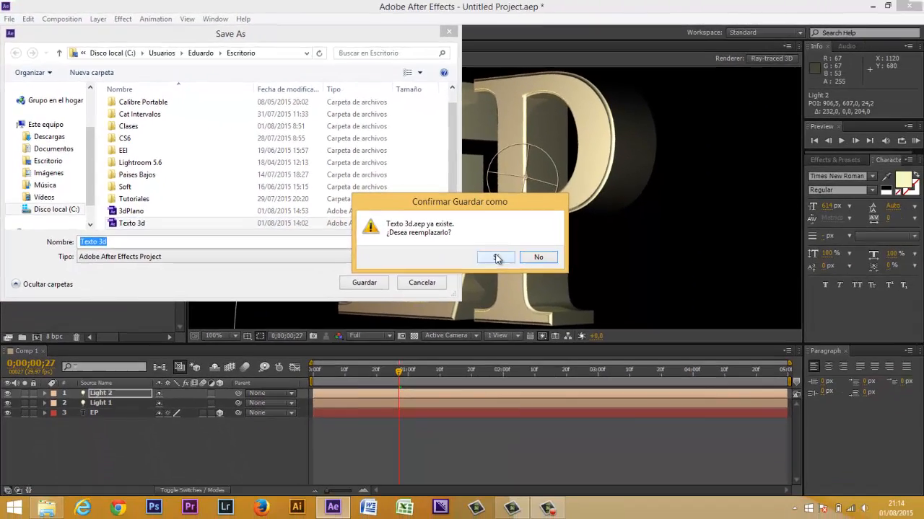
pyautogui.click(552, 290)
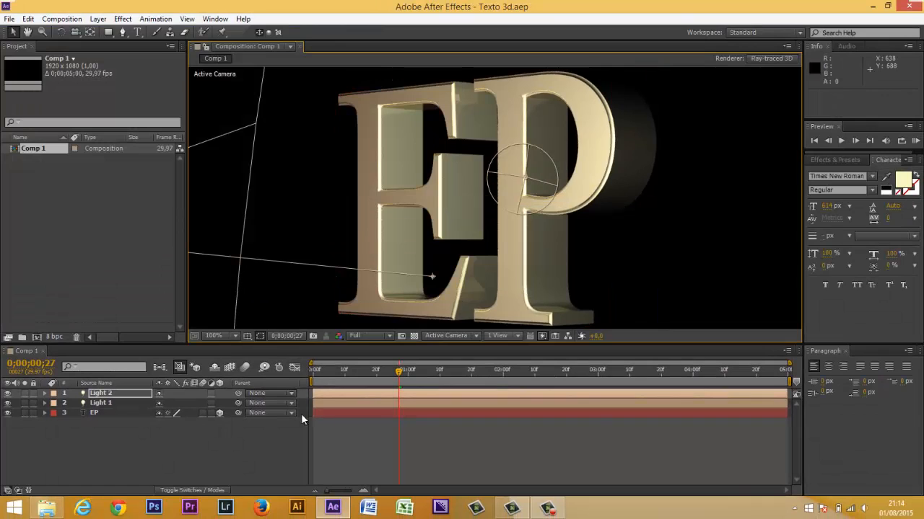
# Step: Switch to Adobe Media Encoder and add Comp 1 from the Texto 3d project to the encoding queue
pyautogui.click(440, 508)
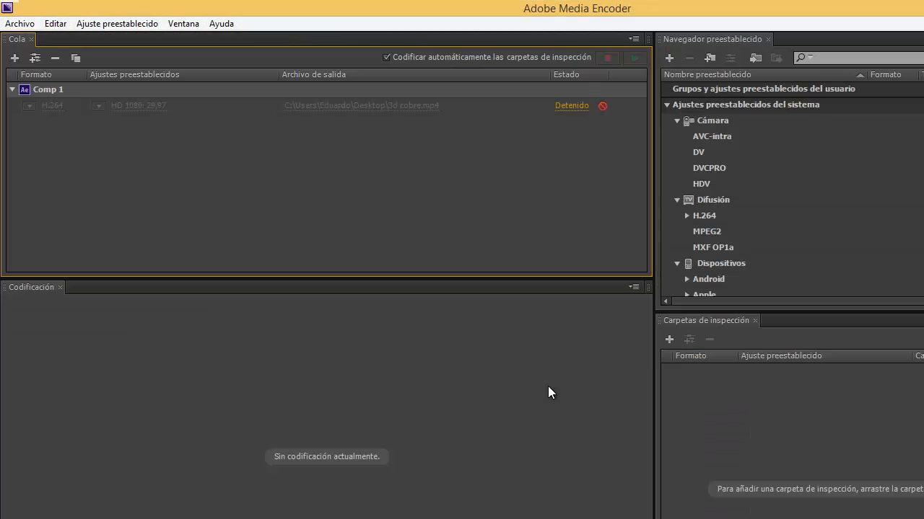
pyautogui.click(50, 194)
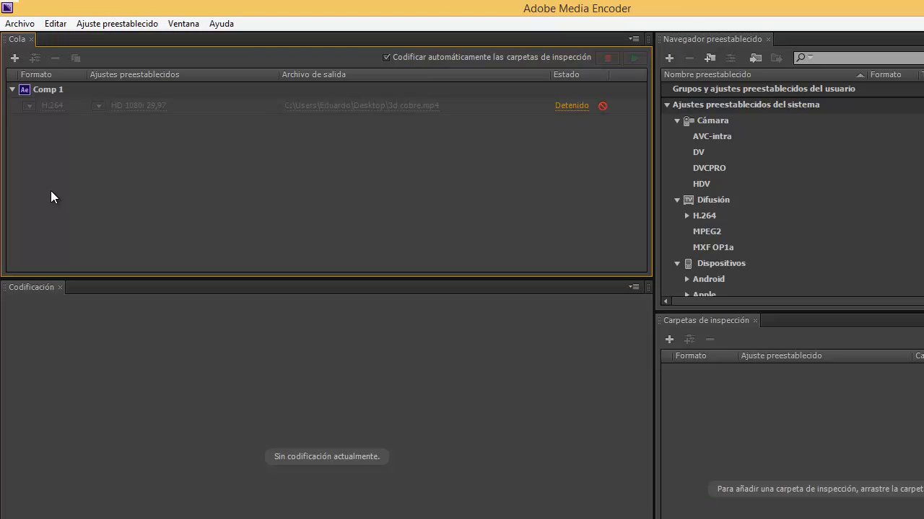
pyautogui.click(14, 58)
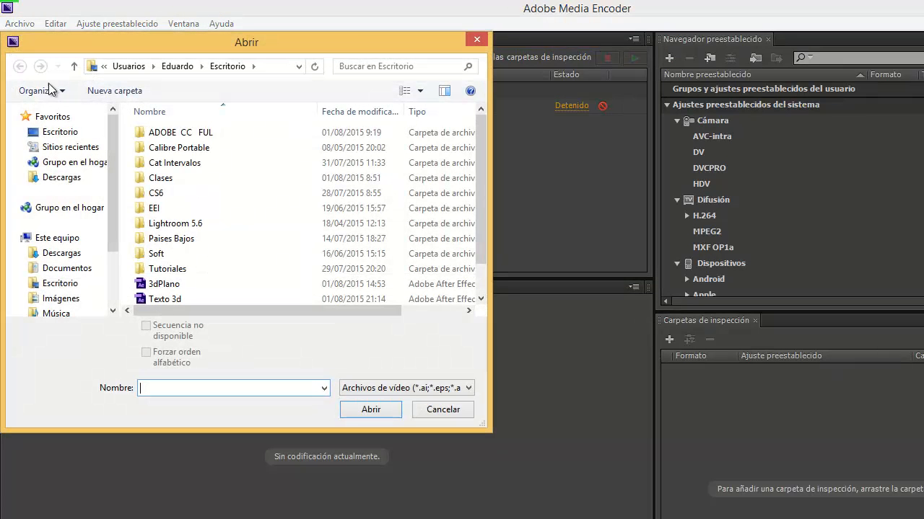
pyautogui.click(166, 299)
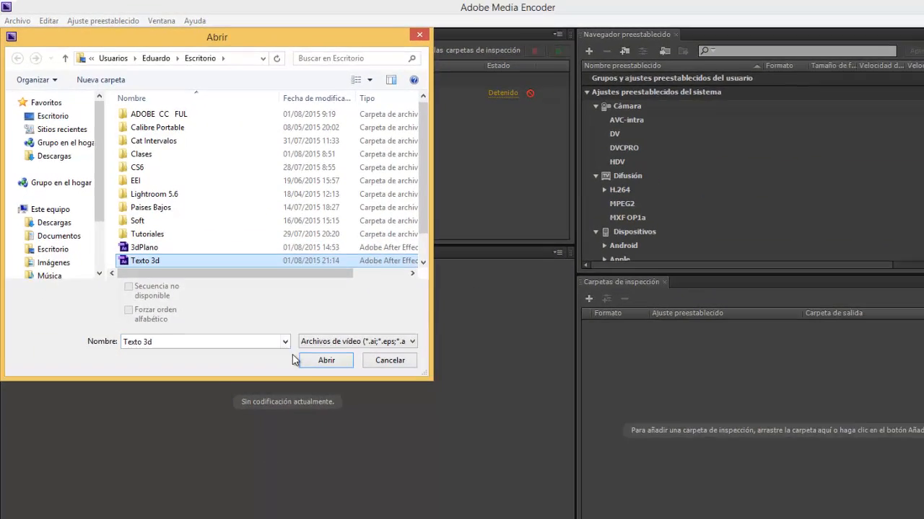
pyautogui.click(371, 409)
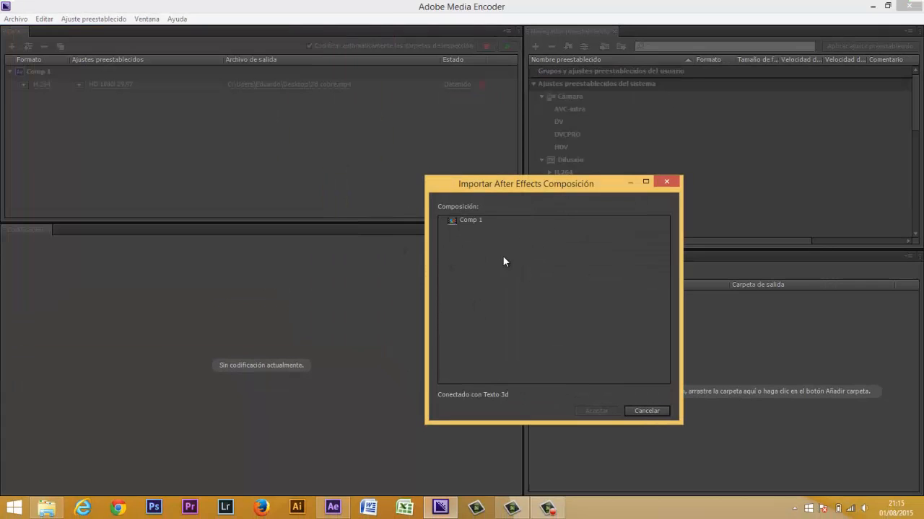
pyautogui.click(472, 220)
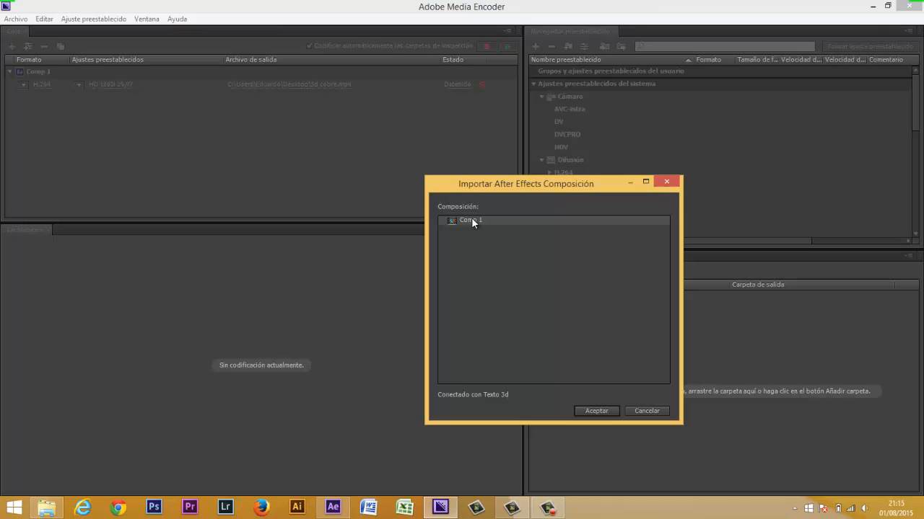
pyautogui.click(599, 411)
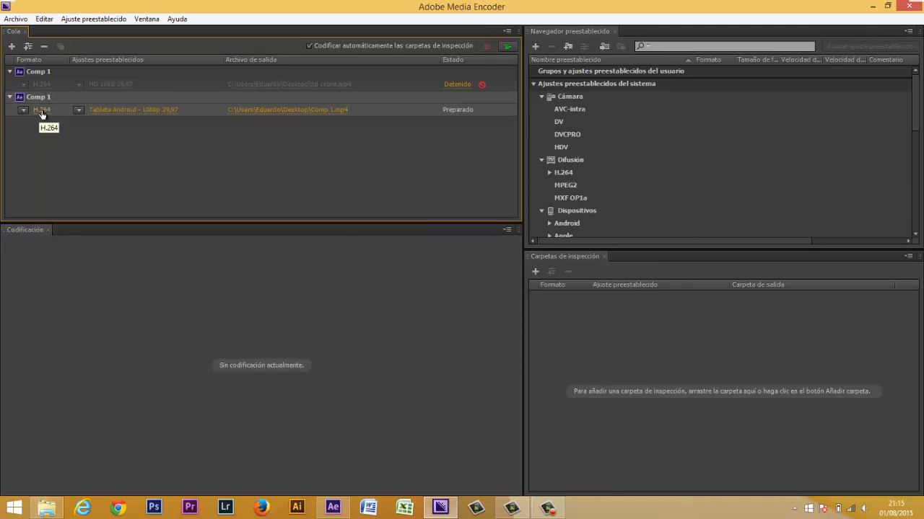
# Step: Set the queued Comp 1 export, in H.264 format, to the HD 1080i 29,97 preset
pyautogui.click(147, 112)
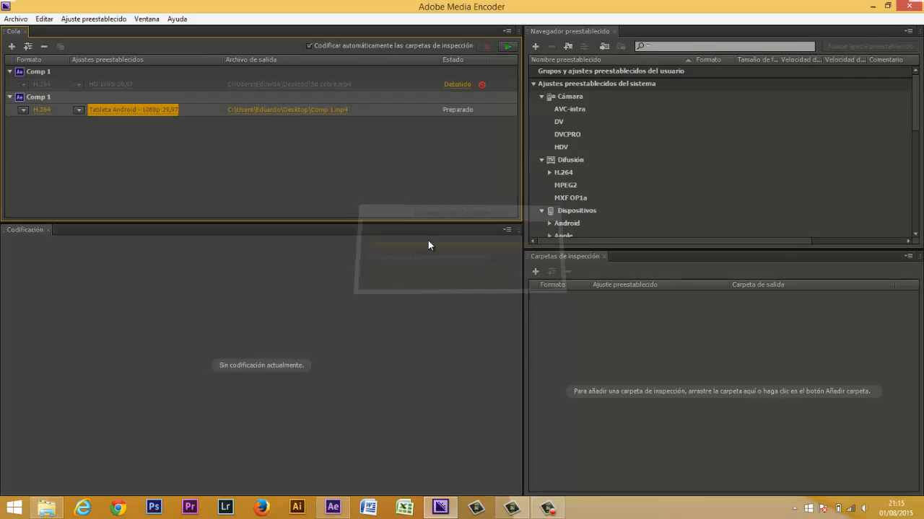
pyautogui.click(77, 108)
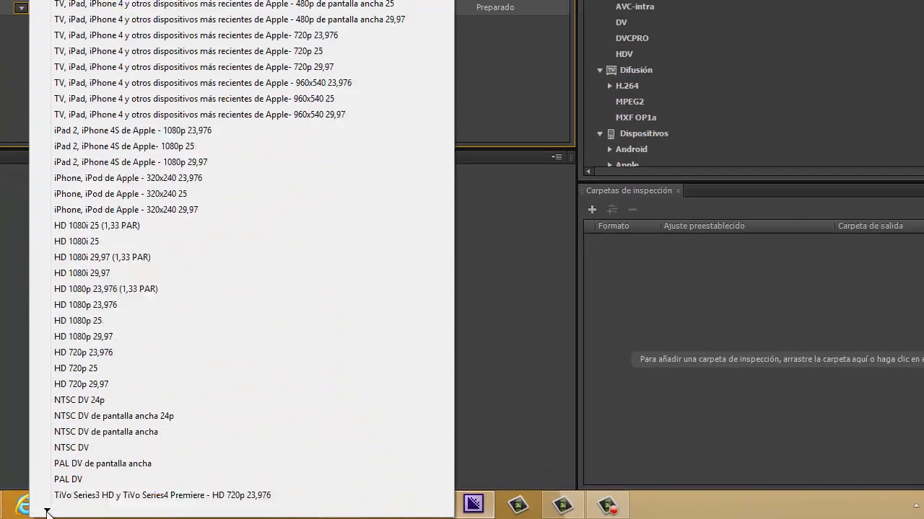
pyautogui.click(97, 273)
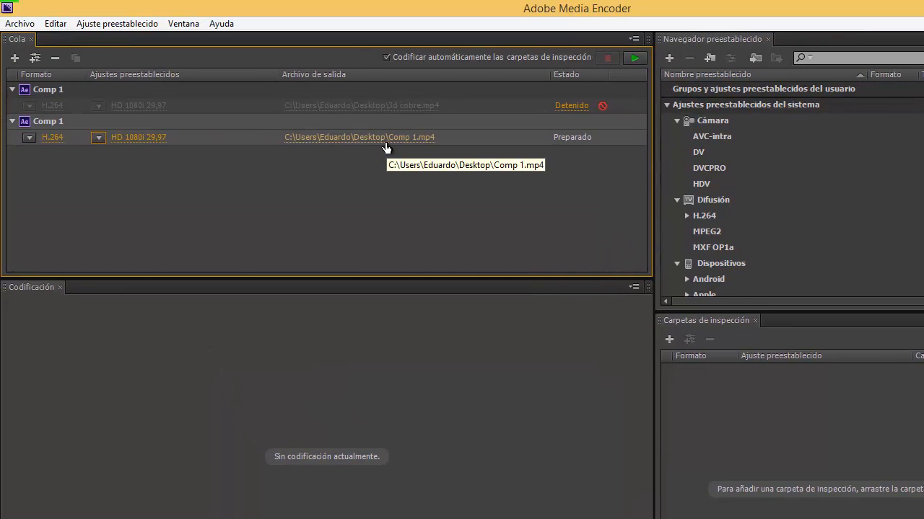
# Step: Set the Comp 1 output file to texto3db.mp4 on the desktop and start encoding the queue
pyautogui.click(362, 104)
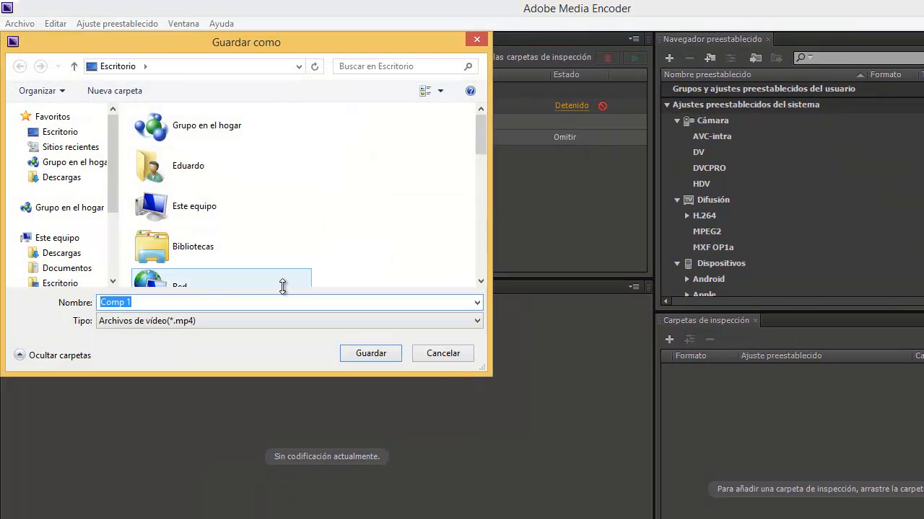
pyautogui.write('texto3')
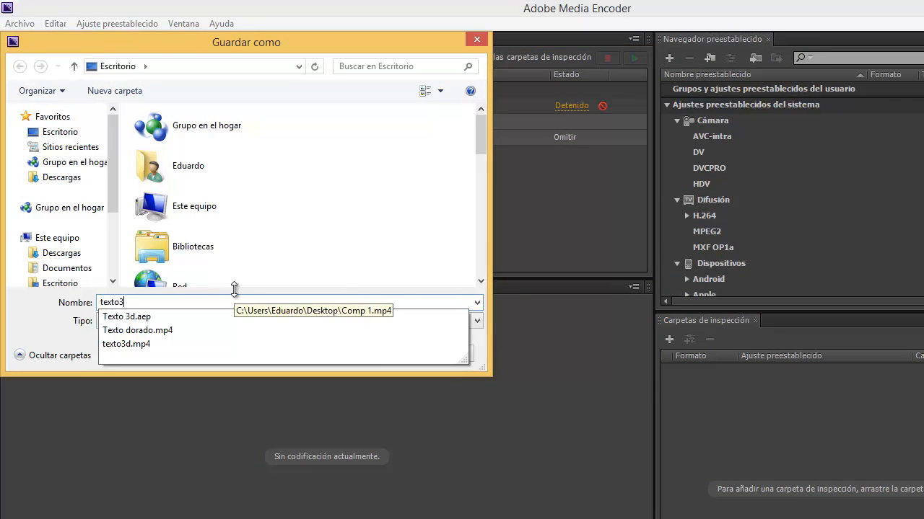
pyautogui.write('d')
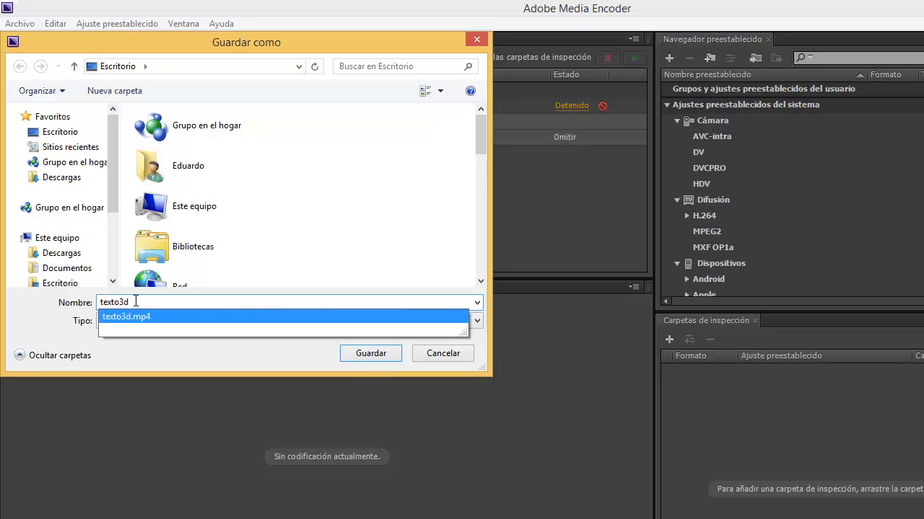
pyautogui.write('b')
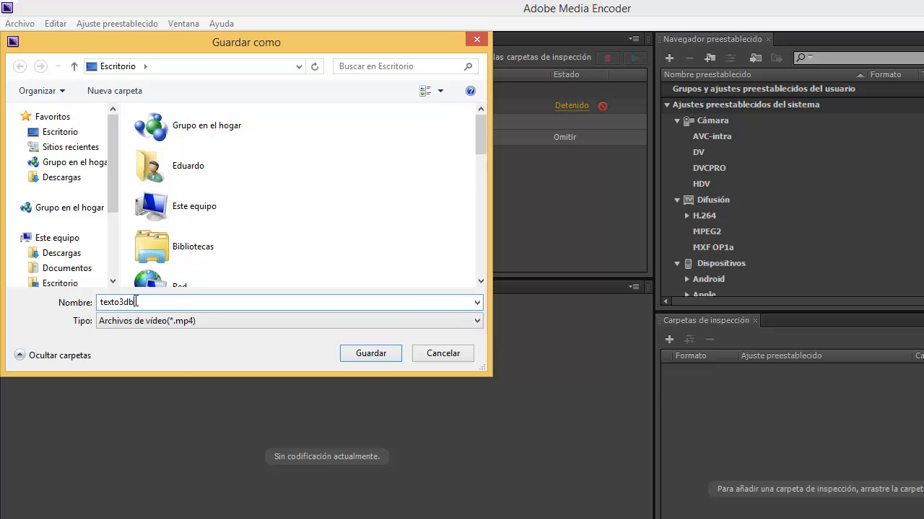
pyautogui.click(370, 353)
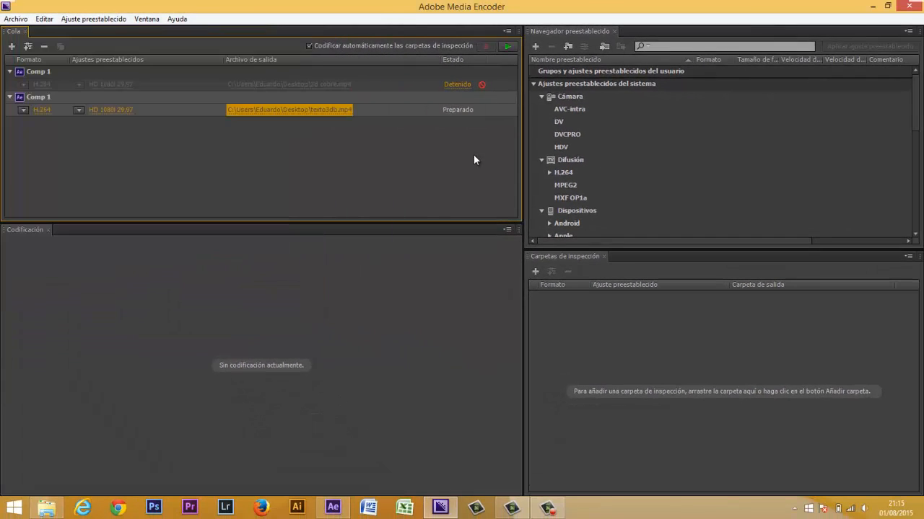
pyautogui.click(508, 47)
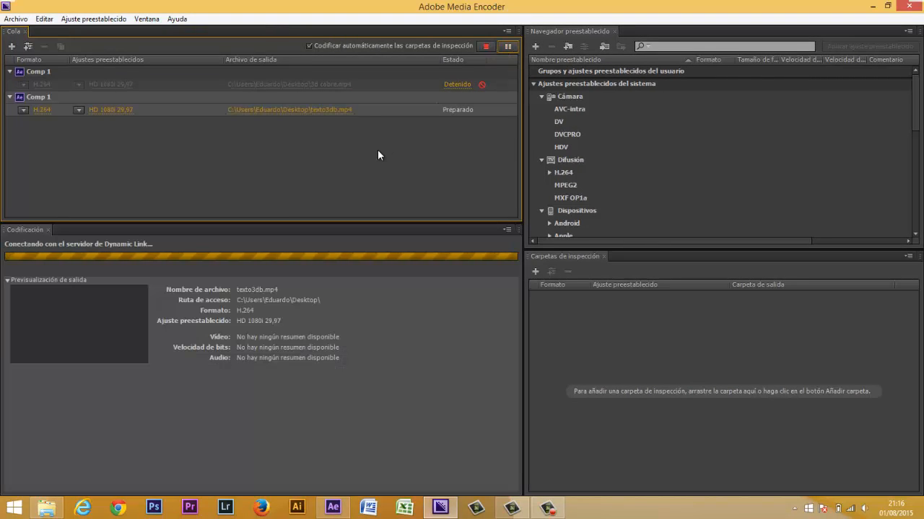